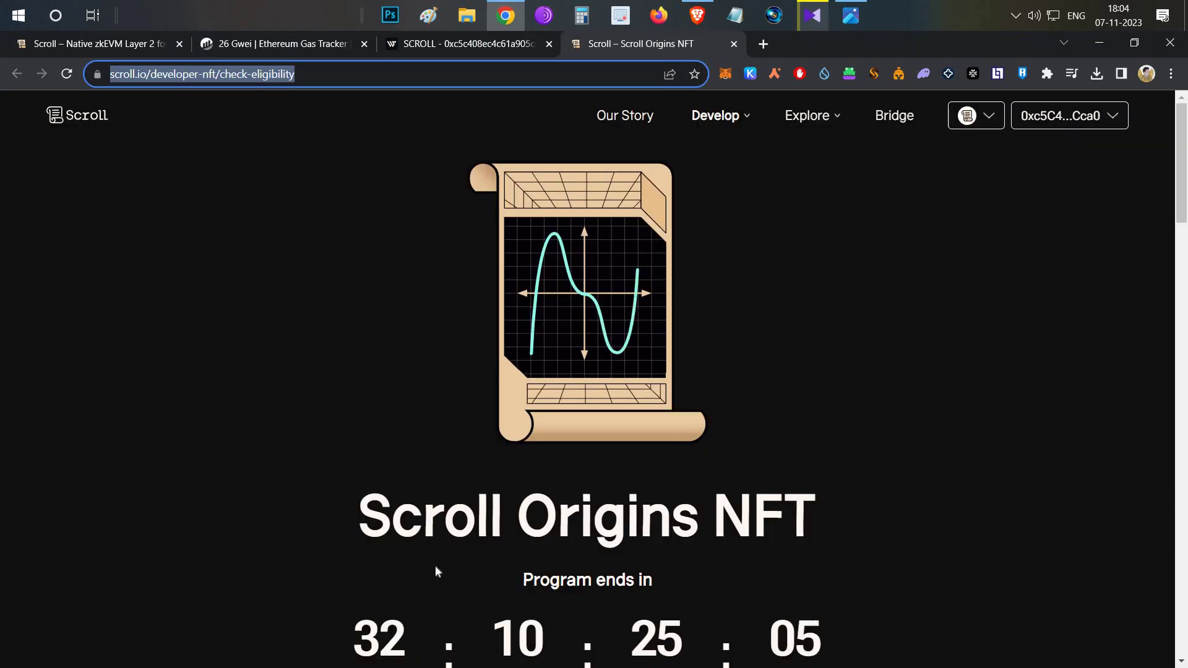
Highlight the Scroll Origins NFT headline, view the Scroll home page, then bring up the YouTube window.
{"action": "left_click_drag", "start_coordinate": [359, 516], "coordinate": [828, 509]}
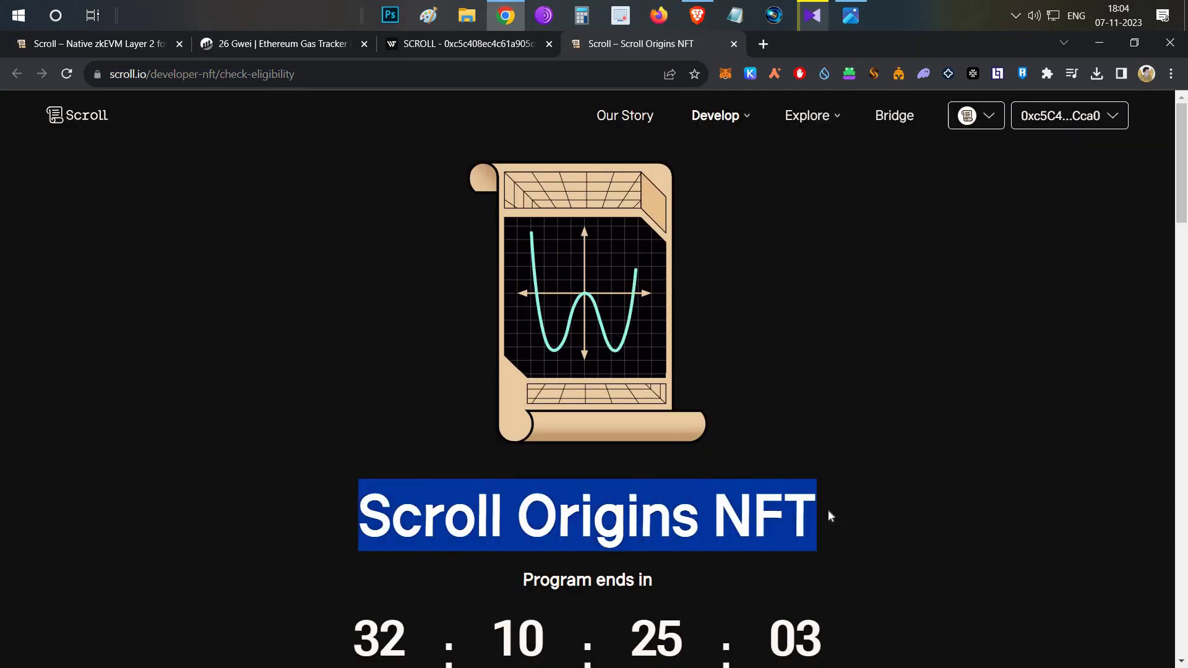
{"action": "left_click", "coordinate": [826, 508]}
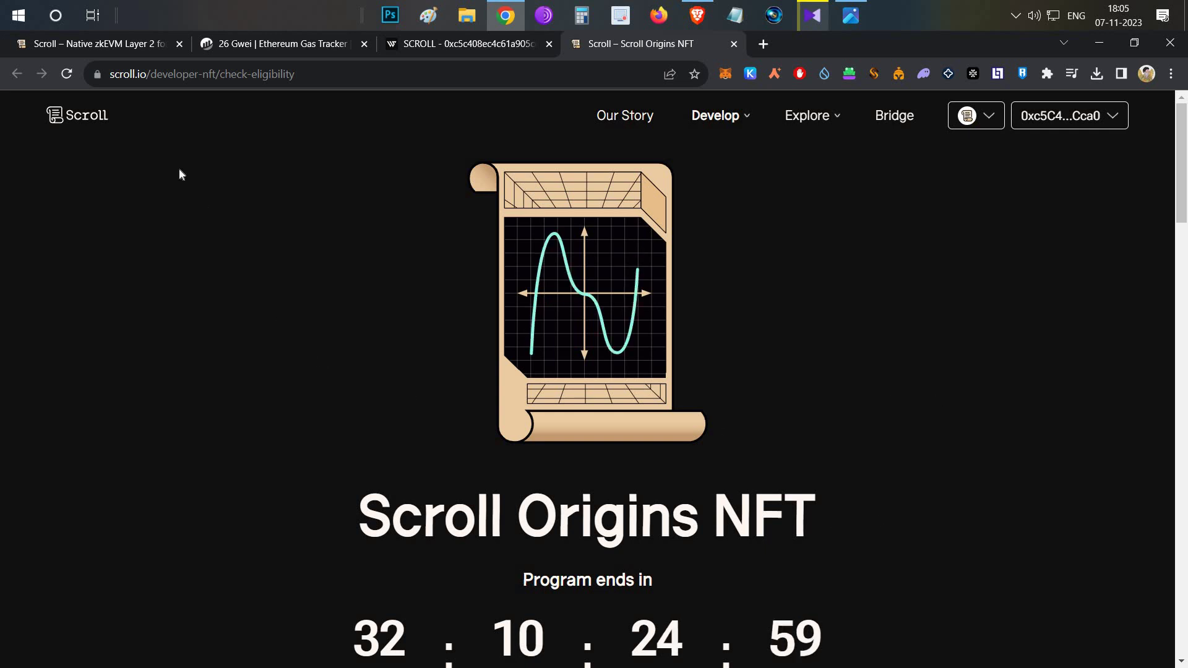
{"action": "left_click", "coordinate": [109, 51]}
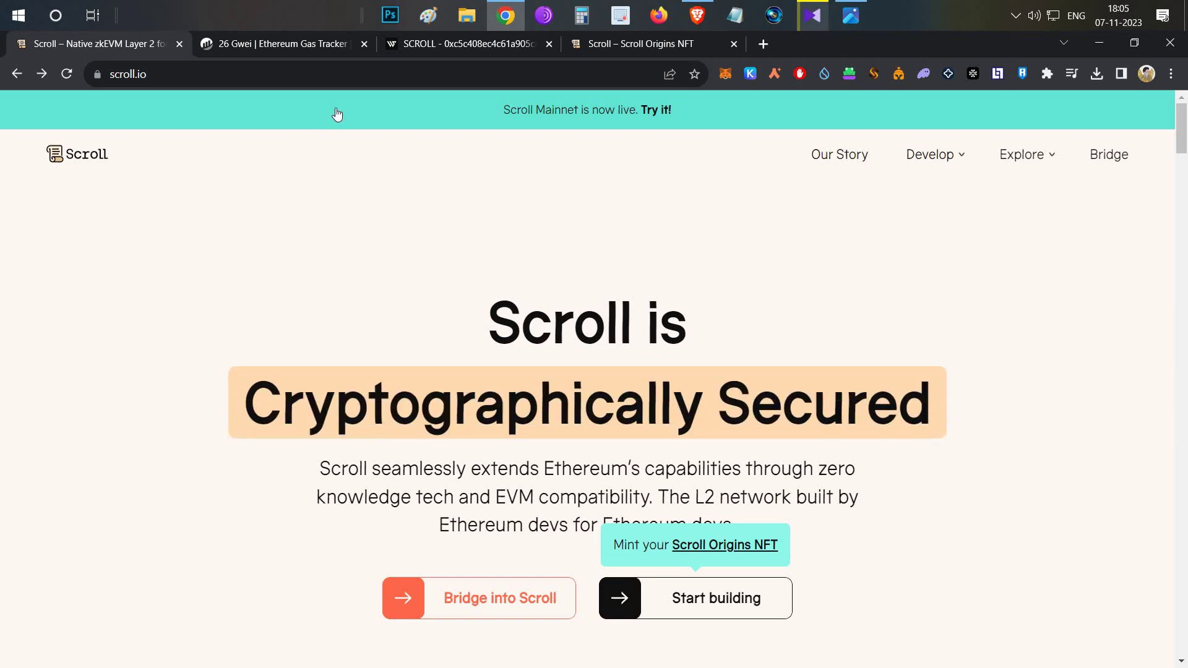
{"action": "left_click", "coordinate": [697, 15]}
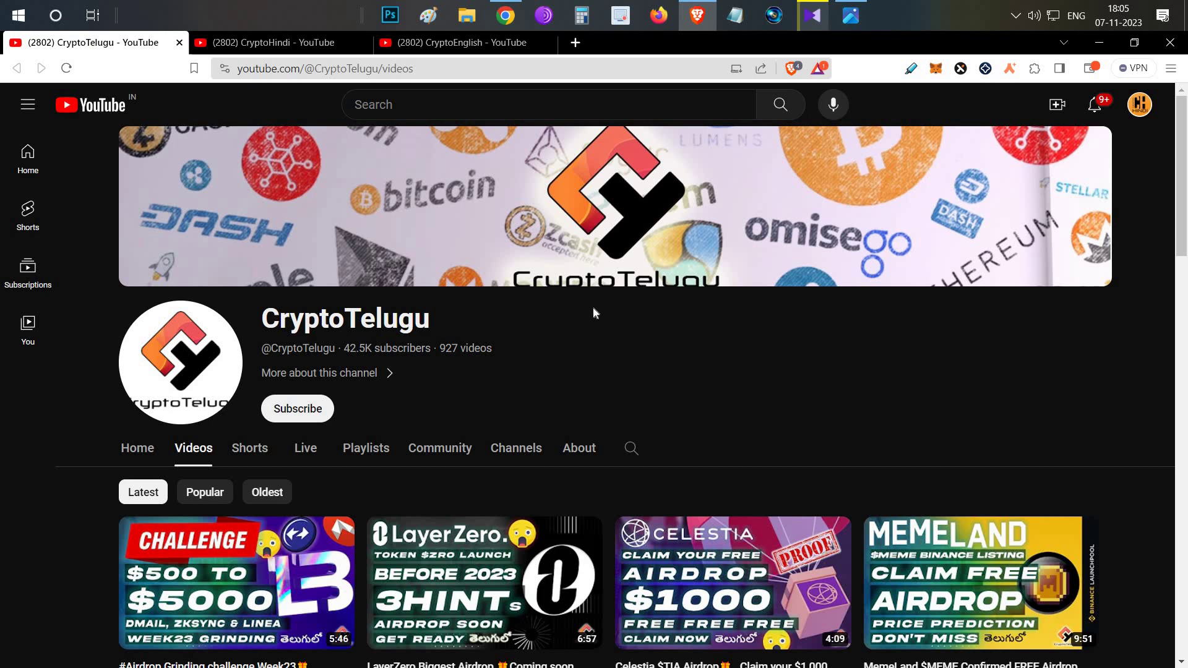
Scroll down the YouTube channel's video listing and back up.
{"action": "scroll", "coordinate": [593, 306], "scroll_direction": "down", "scroll_amount": 5}
{"action": "scroll", "coordinate": [594, 311], "scroll_direction": "up", "scroll_amount": 5}
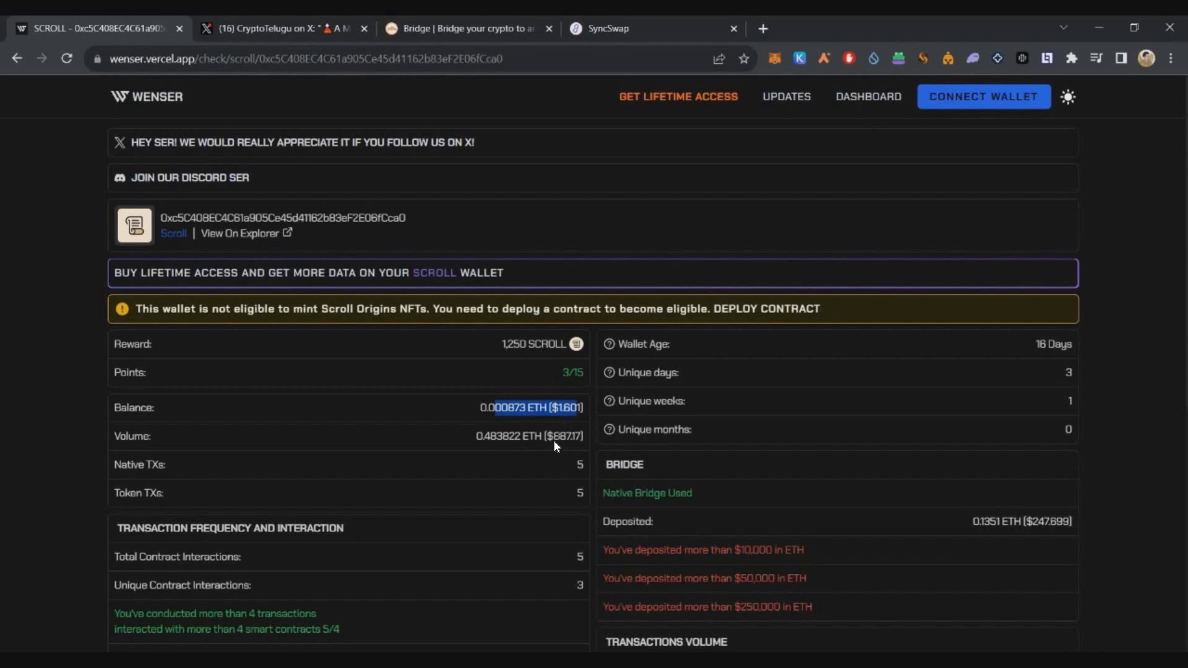
Highlight the wallet's volume dollar value, then go to the rhino.fi bridge page.
{"action": "left_click_drag", "start_coordinate": [546, 437], "coordinate": [583, 438]}
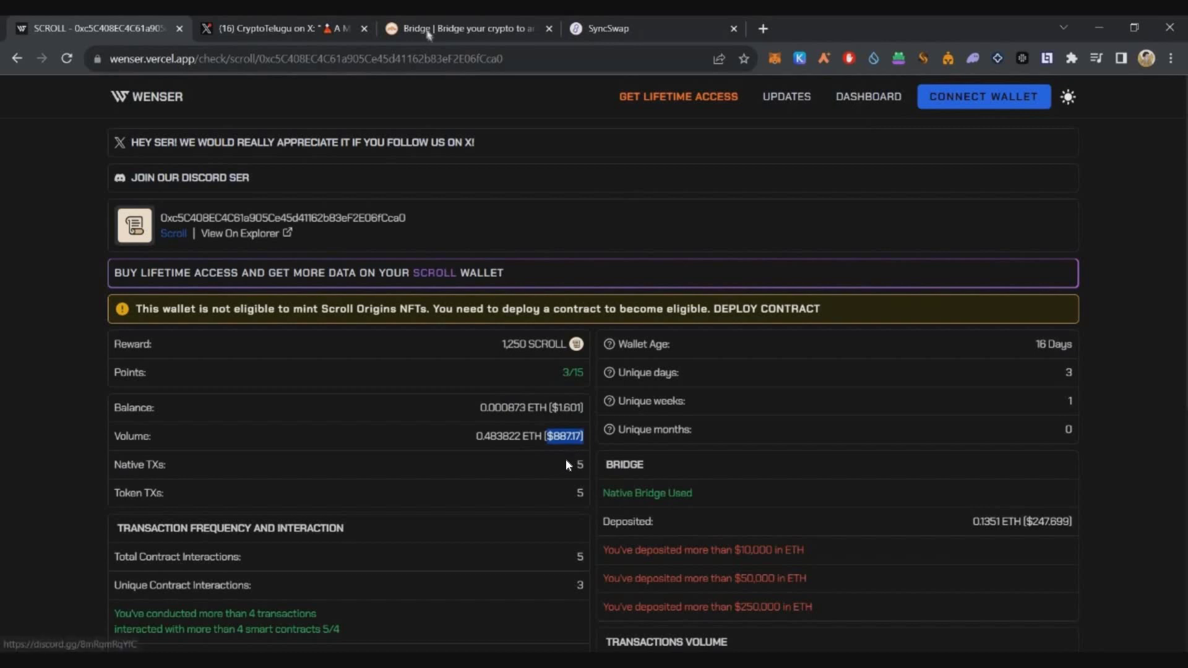
{"action": "left_click", "coordinate": [427, 34]}
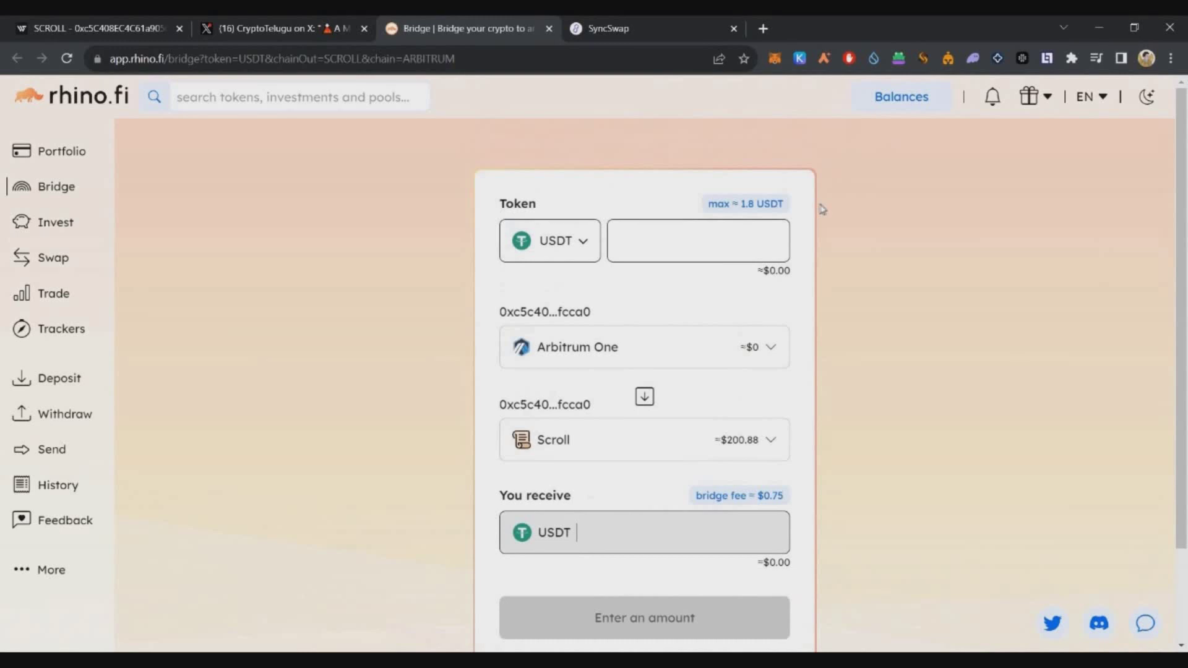
Set the rhino.fi bridge to ETH from Arbitrum One with an amount of 0.055.
{"action": "scroll", "coordinate": [752, 228], "scroll_direction": "down", "scroll_amount": 1}
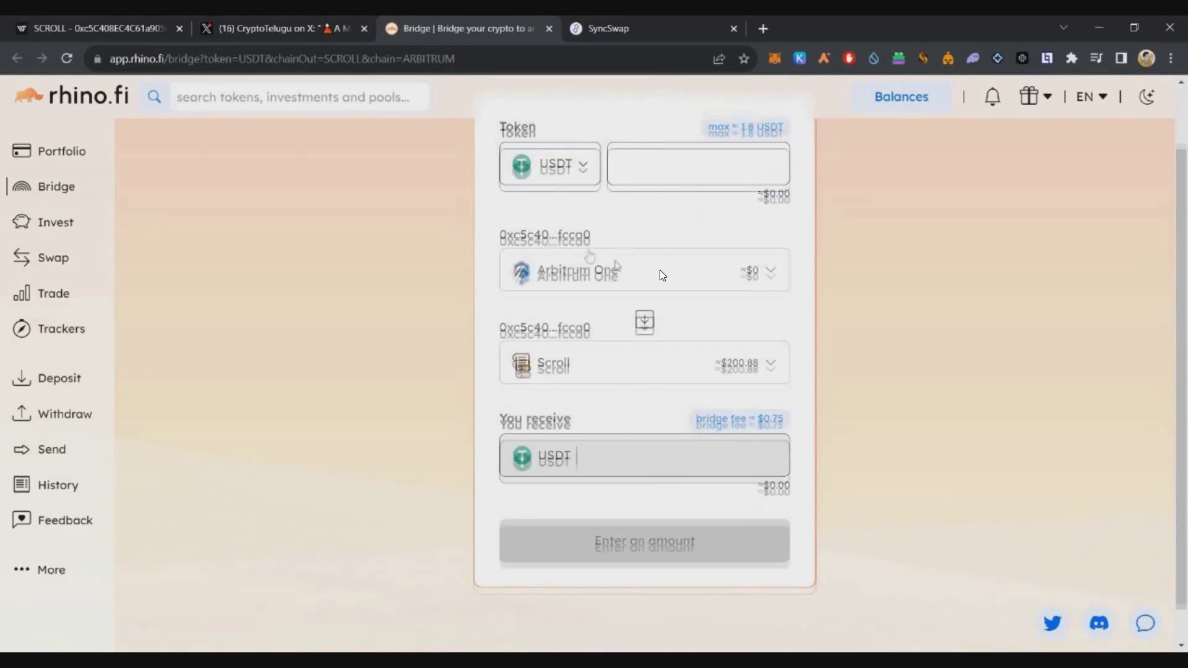
{"action": "left_click", "coordinate": [549, 166]}
{"action": "left_click", "coordinate": [613, 385]}
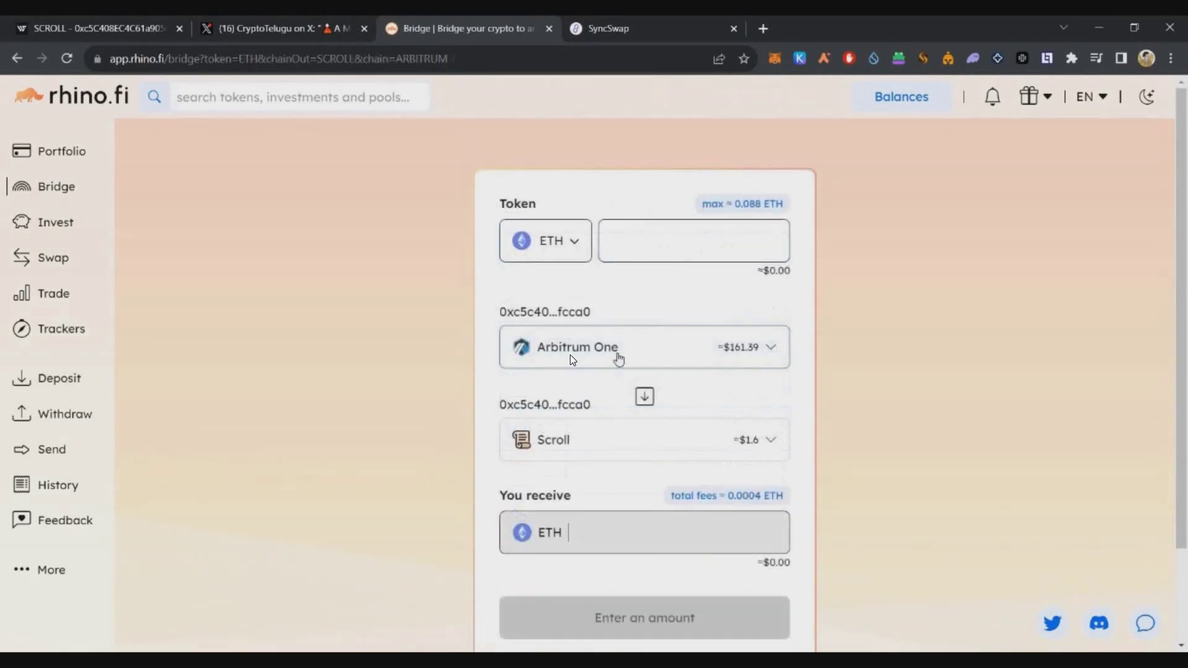
{"action": "left_click", "coordinate": [617, 358]}
{"action": "left_click", "coordinate": [644, 379]}
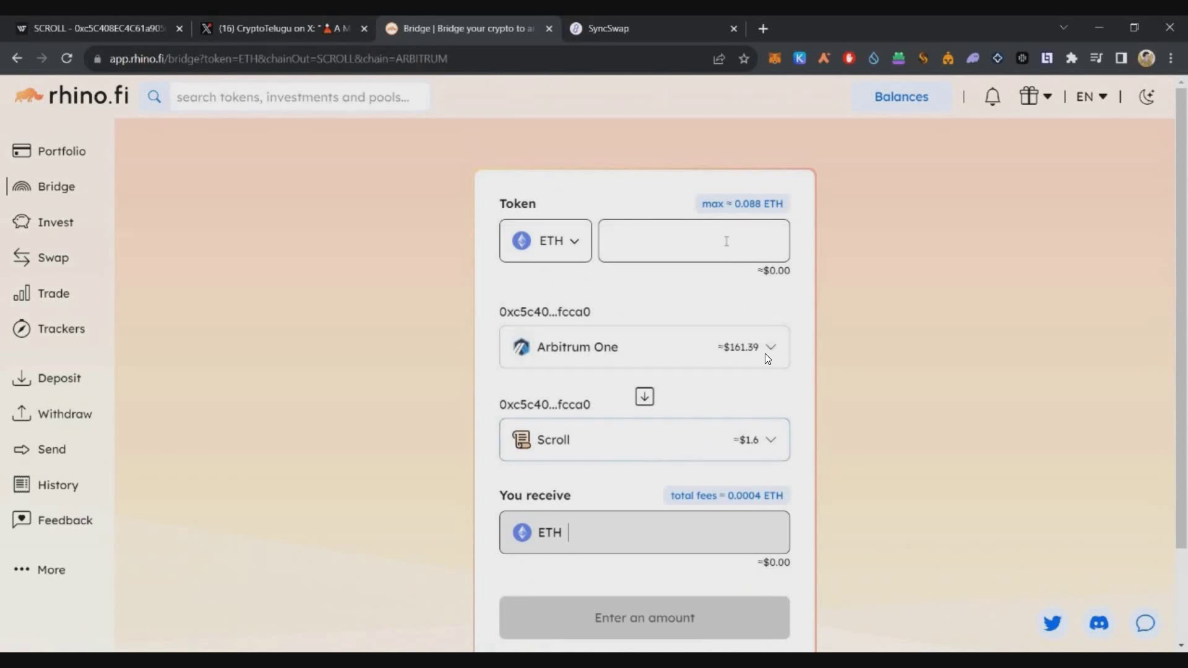
{"action": "left_click", "coordinate": [725, 239]}
{"action": "type", "text": "0.055"}
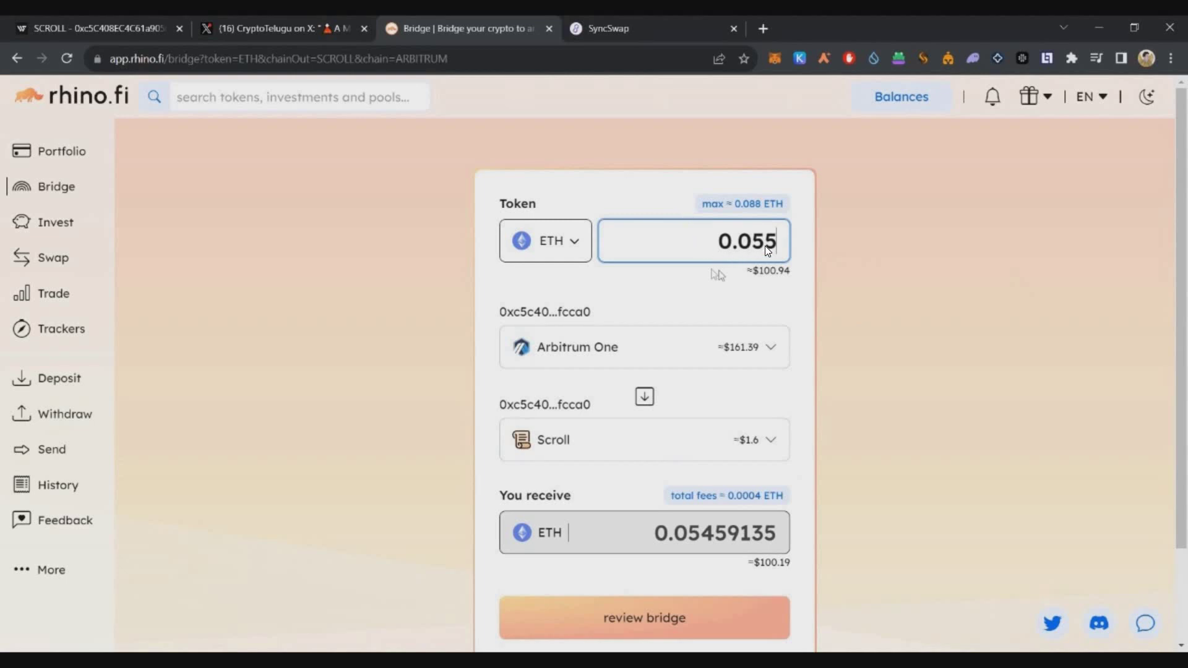
Highlight the bridge details and the 0.05459135 ETH receive amount and fees.
{"action": "left_click_drag", "start_coordinate": [770, 250], "coordinate": [761, 283]}
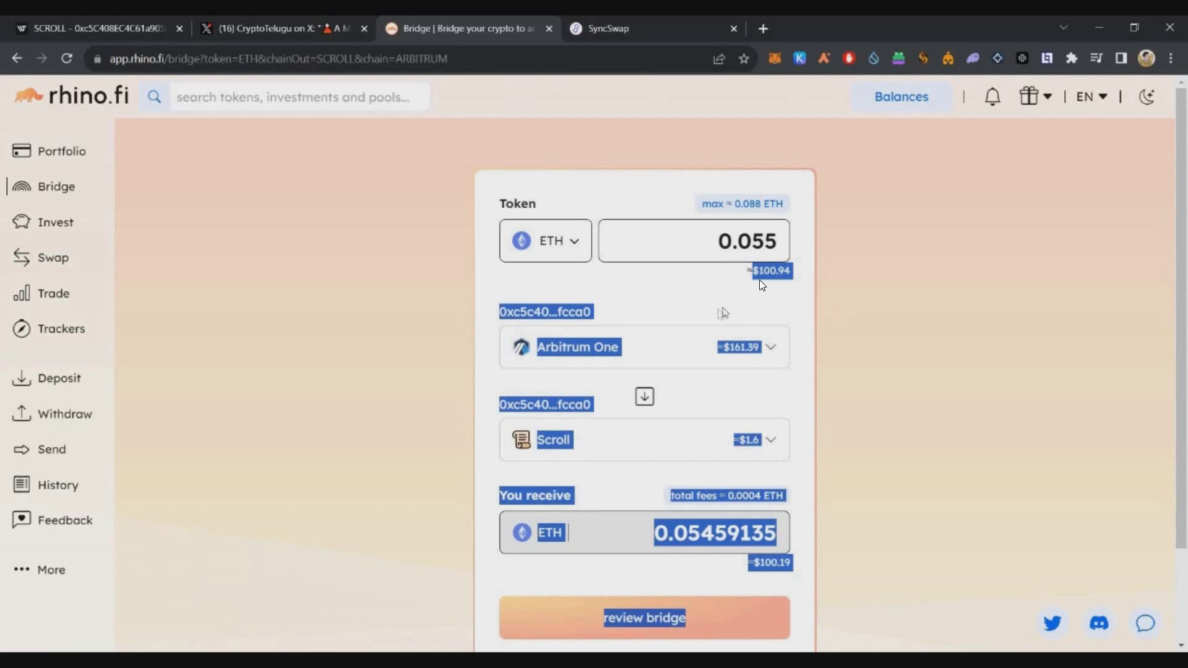
{"action": "left_click", "coordinate": [788, 276]}
{"action": "scroll", "coordinate": [789, 276], "scroll_direction": "down", "scroll_amount": 1}
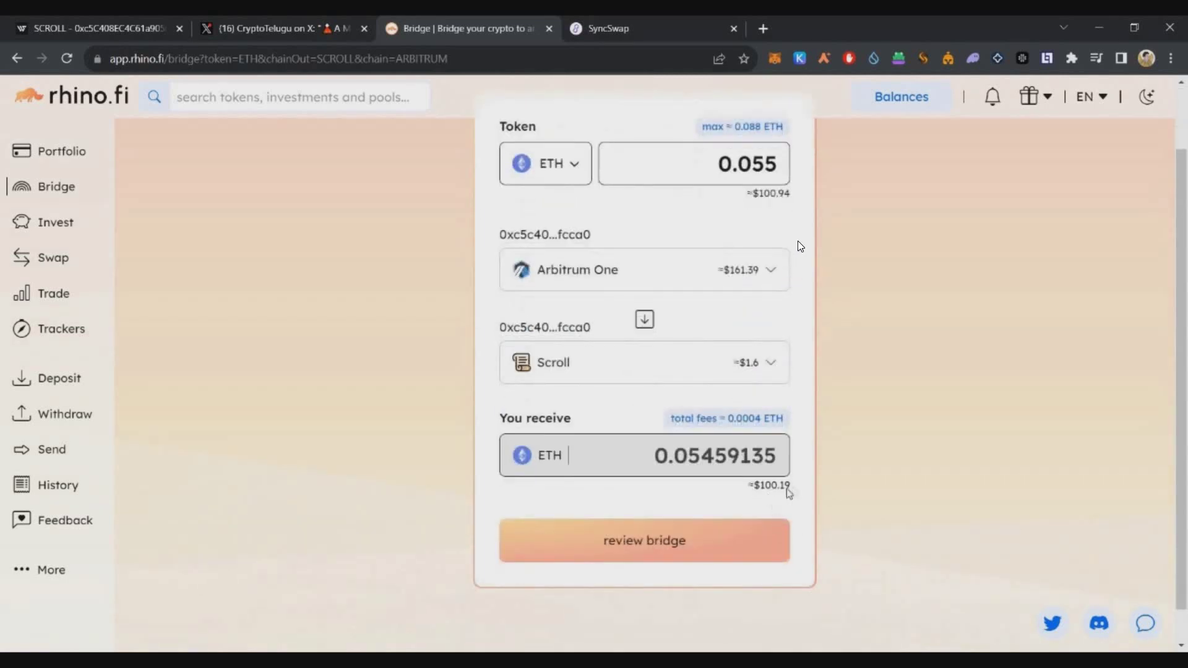
{"action": "left_click_drag", "start_coordinate": [788, 493], "coordinate": [686, 541]}
Check the 0.75 bridge fee in the fee explanation, then close it.
{"action": "left_click", "coordinate": [727, 418]}
{"action": "left_click_drag", "start_coordinate": [509, 396], "coordinate": [546, 396]}
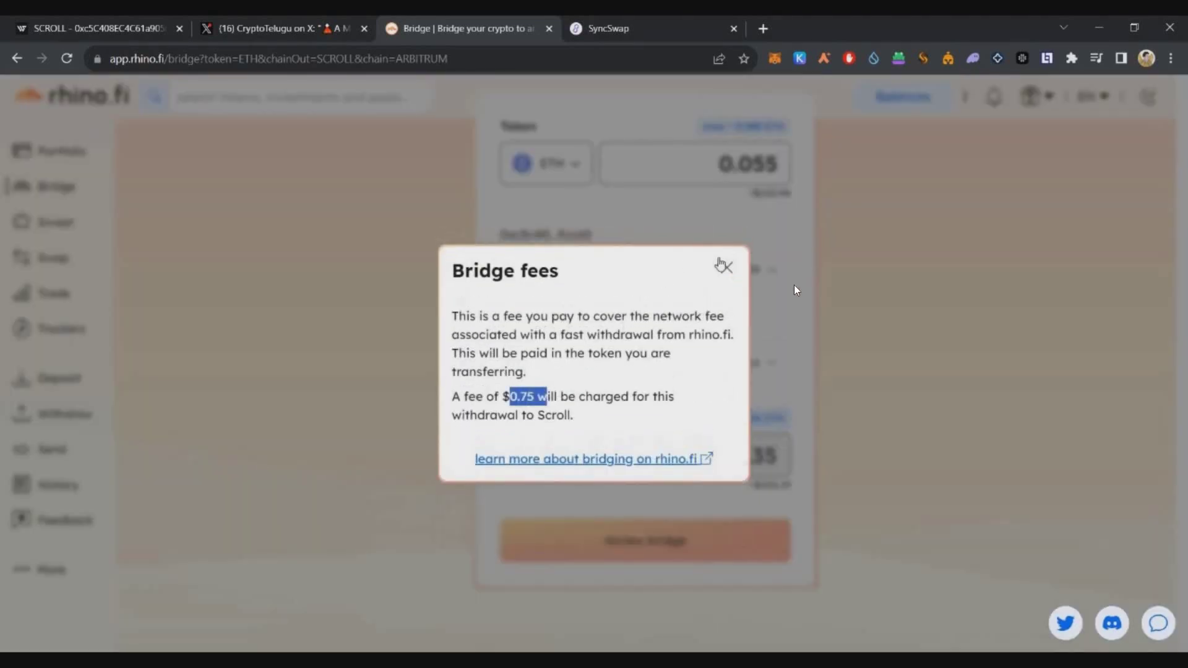
{"action": "left_click", "coordinate": [722, 266]}
Review and send the 0.055 ETH bridge, switching network and confirming in MetaMask.
{"action": "left_click", "coordinate": [683, 543]}
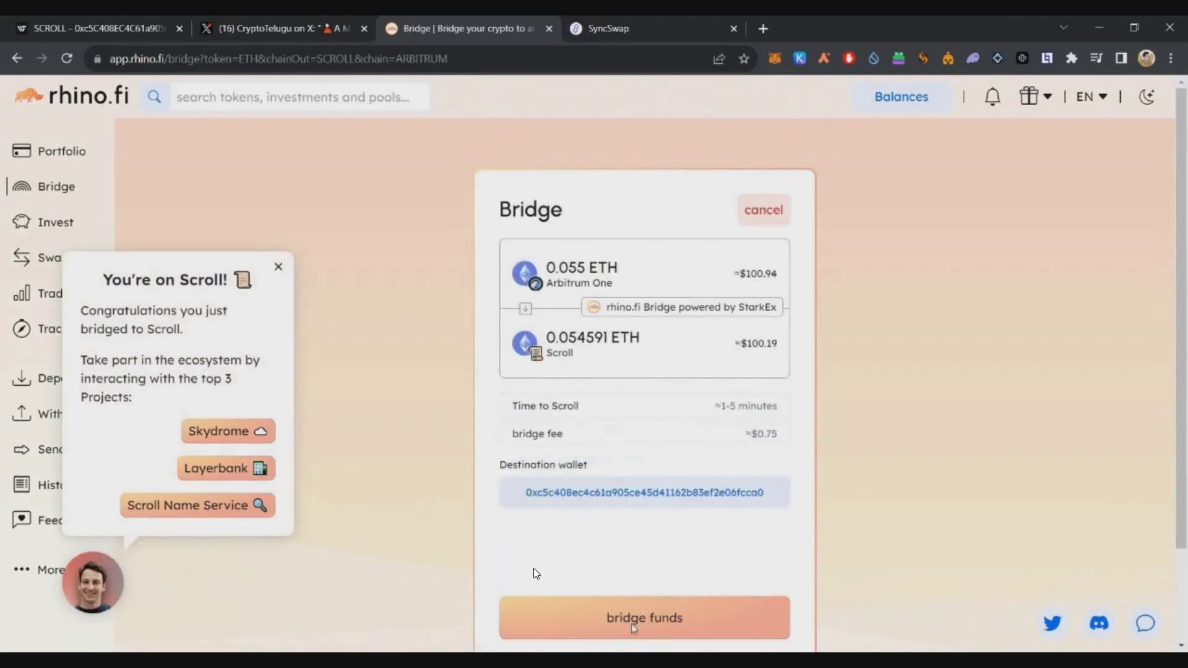
{"action": "left_click", "coordinate": [644, 609]}
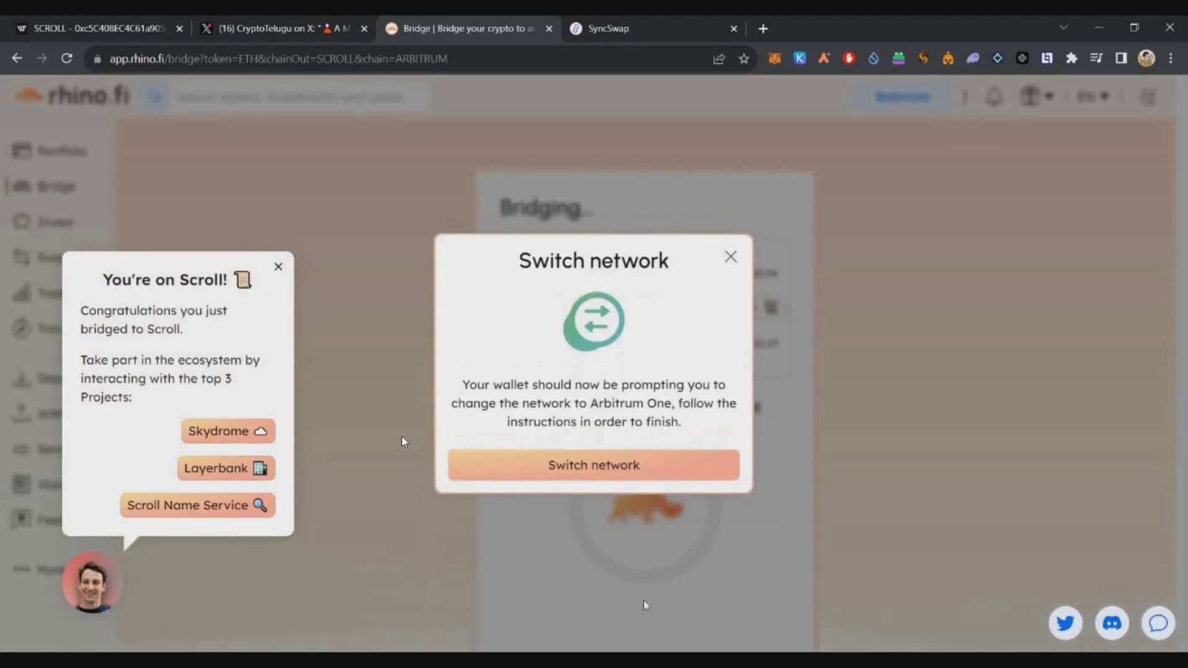
{"action": "left_click", "coordinate": [1118, 456]}
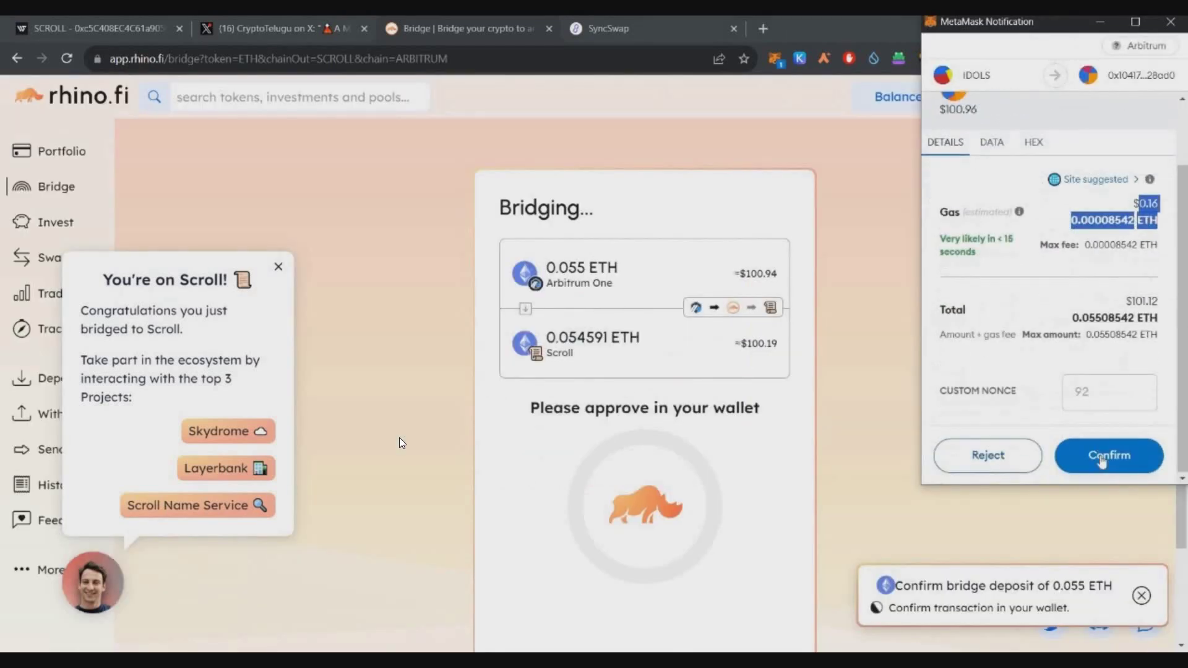
{"action": "left_click", "coordinate": [1108, 456]}
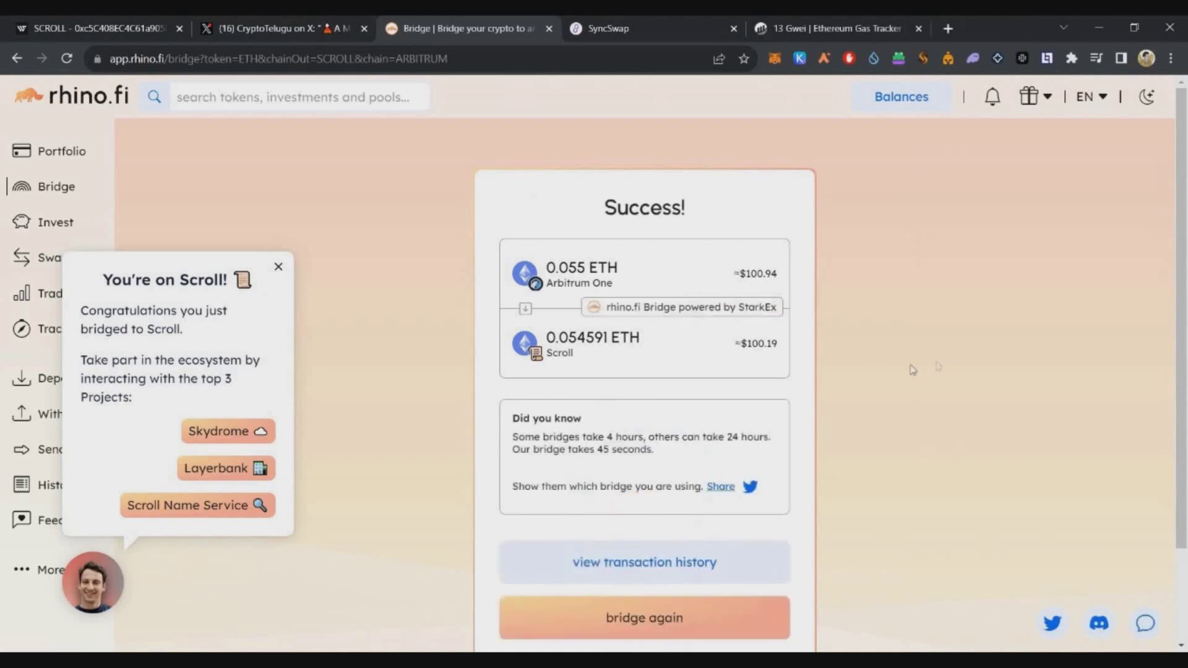
Confirm the bridge succeeded and check the wallet's new ETH balance of about 0.0555 ETH.
{"action": "double_click", "coordinate": [661, 201]}
{"action": "left_click", "coordinate": [691, 205]}
{"action": "left_click", "coordinate": [70, 37]}
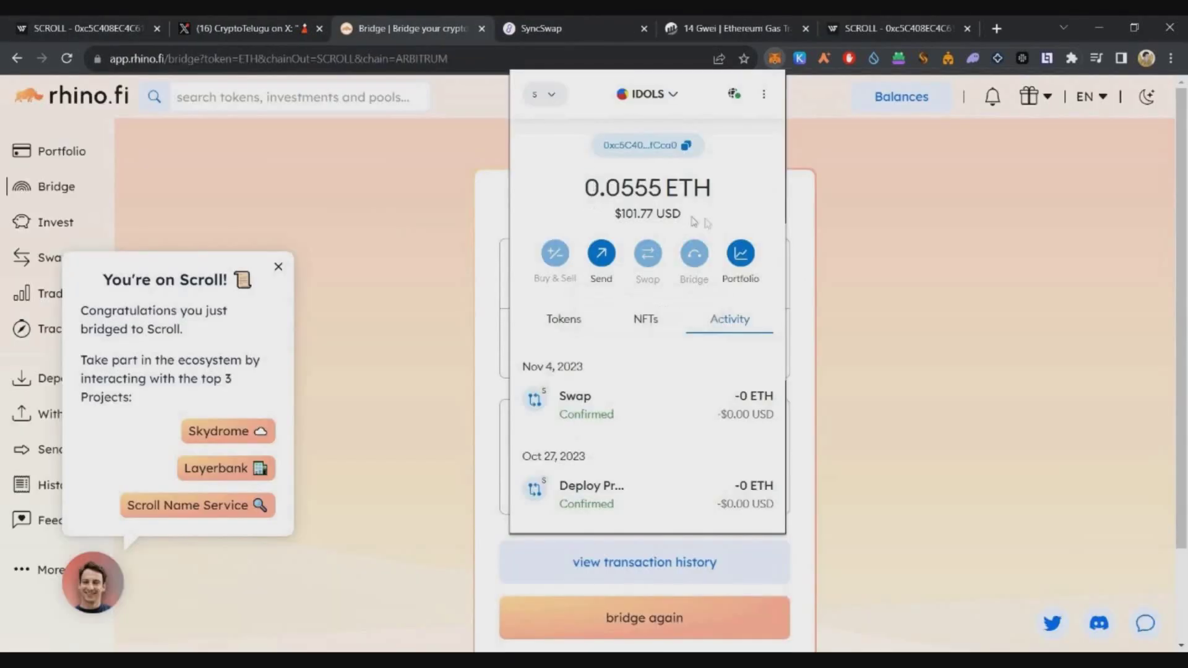
{"action": "triple_click", "coordinate": [686, 189]}
{"action": "left_click_drag", "start_coordinate": [684, 229], "coordinate": [688, 228]}
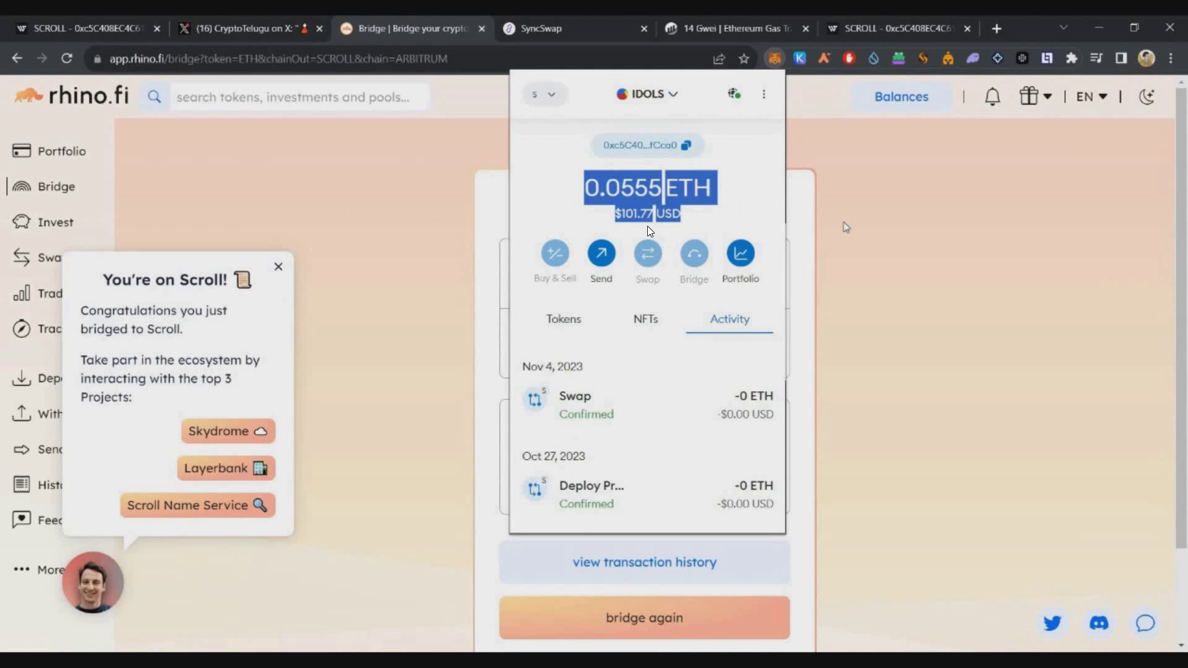
{"action": "left_click", "coordinate": [673, 233]}
{"action": "left_click", "coordinate": [790, 273]}
Review the updated Wenser volume and the 14 gwei Fast gas price, then go to SyncSwap.
{"action": "key", "text": "ctrl+9"}
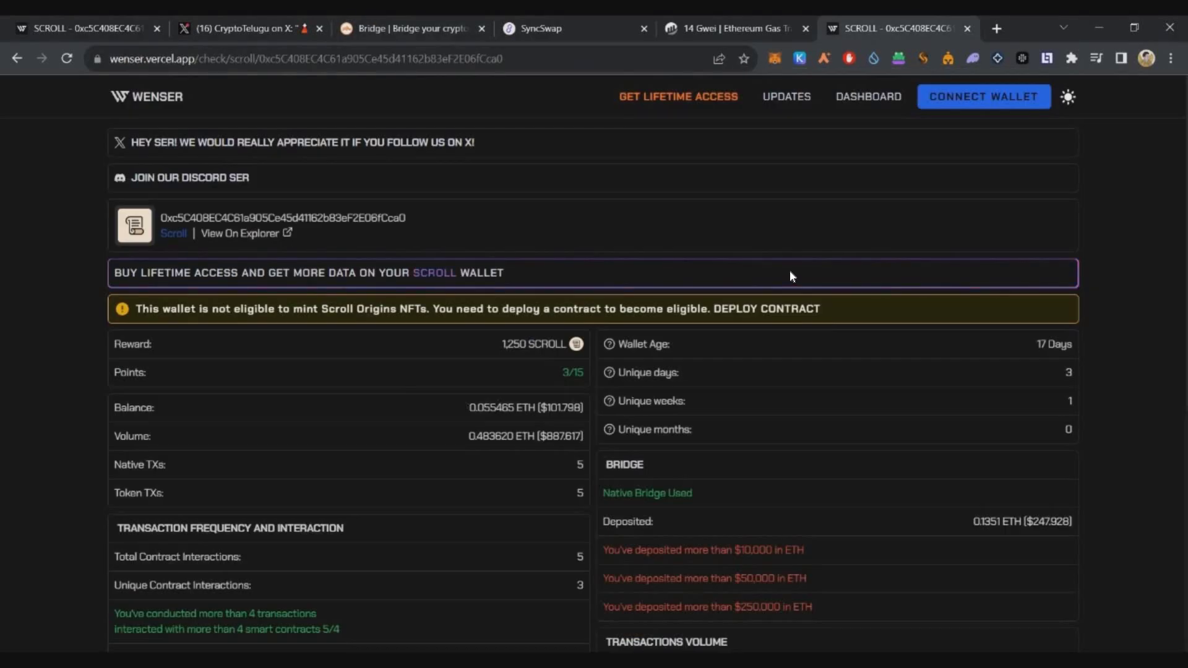
{"action": "left_click_drag", "start_coordinate": [494, 409], "coordinate": [572, 437]}
{"action": "key", "text": "ctrl+3"}
{"action": "key", "text": "ctrl+5"}
{"action": "left_click_drag", "start_coordinate": [423, 353], "coordinate": [486, 354]}
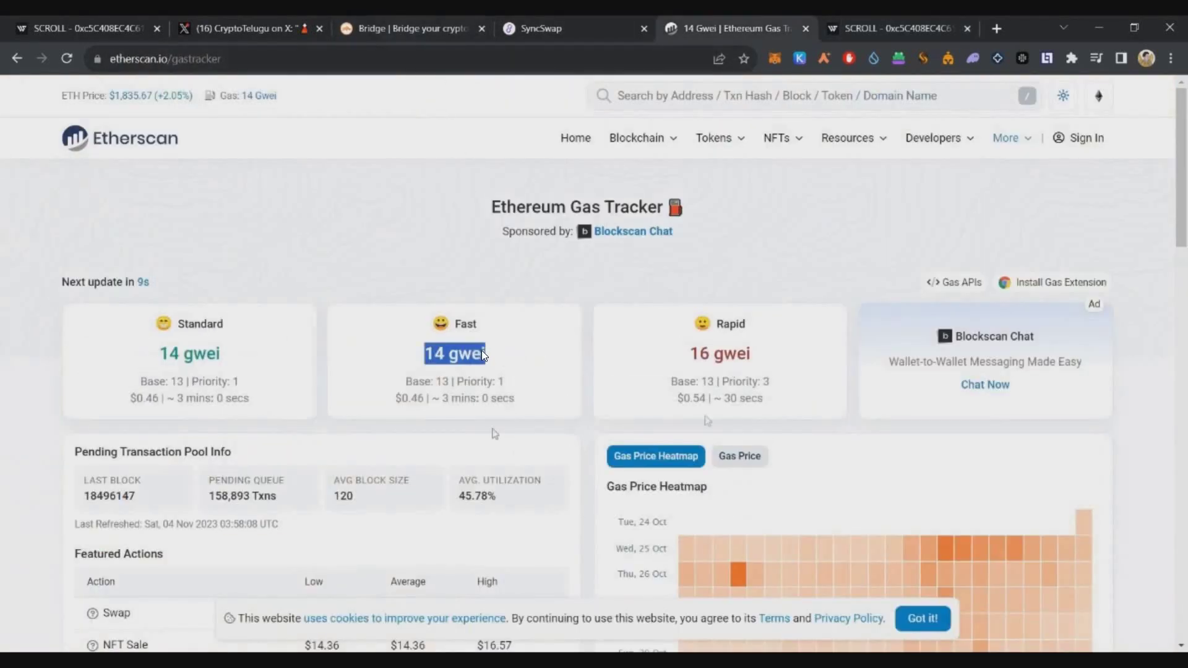
{"action": "key", "text": "ctrl+3"}
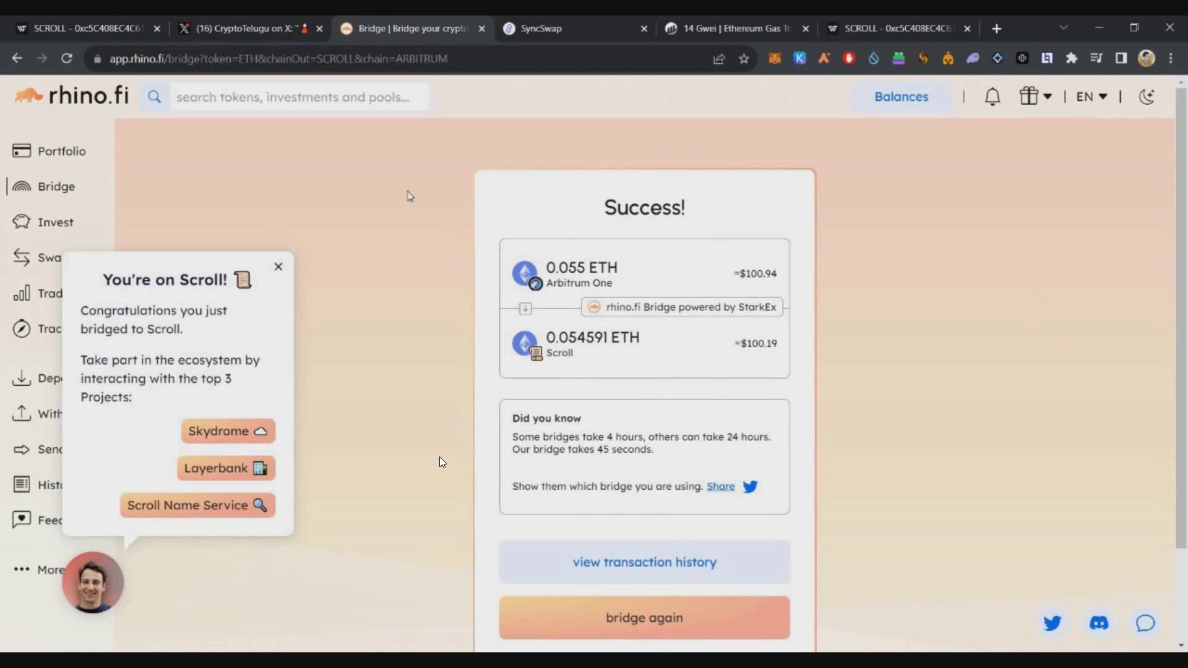
{"action": "key", "text": "ctrl+4"}
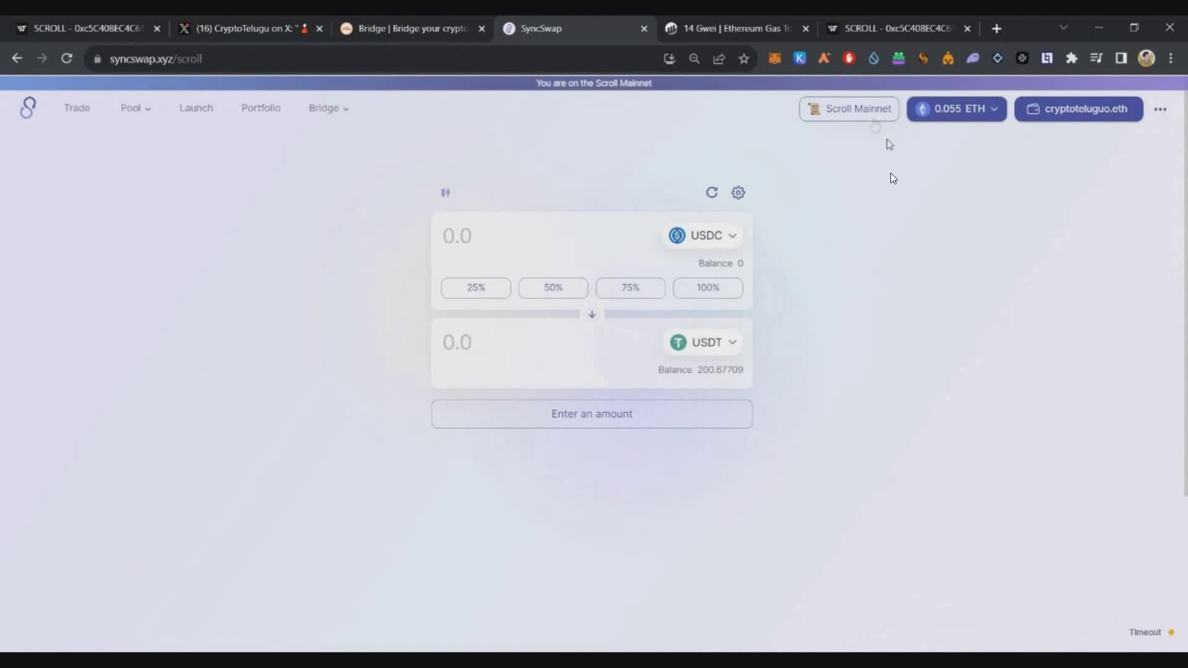
Set up a SyncSwap swap of 0.052 ETH to USDC and submit it.
{"action": "left_click", "coordinate": [703, 342]}
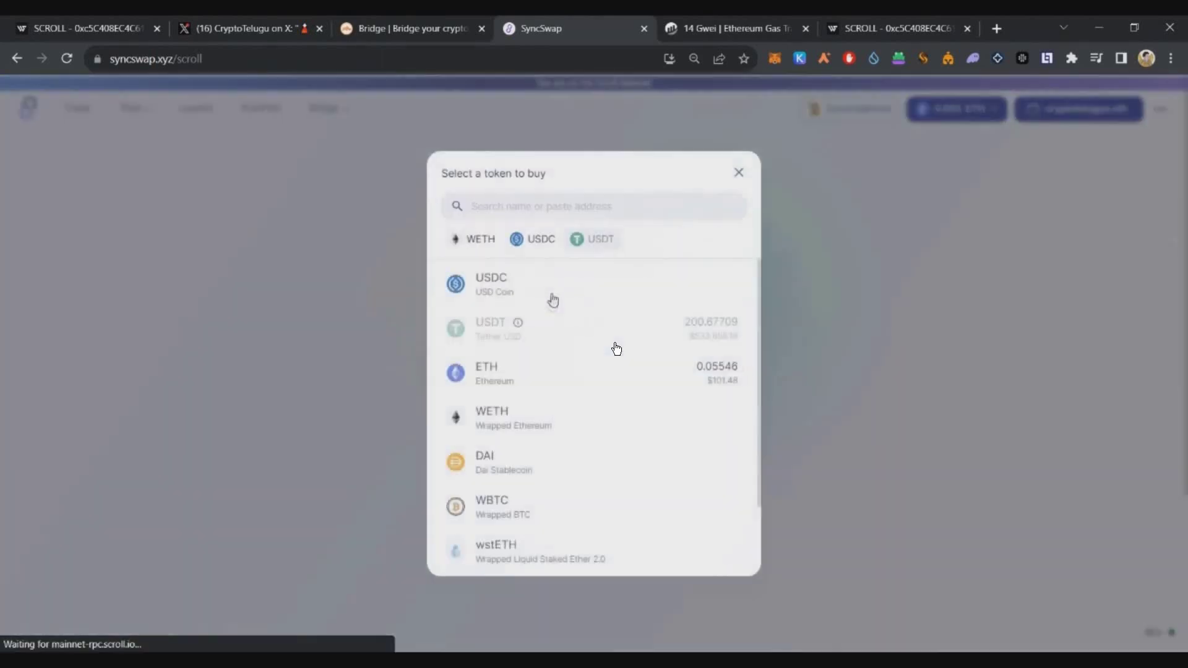
{"action": "left_click", "coordinate": [553, 300]}
{"action": "left_click", "coordinate": [526, 259]}
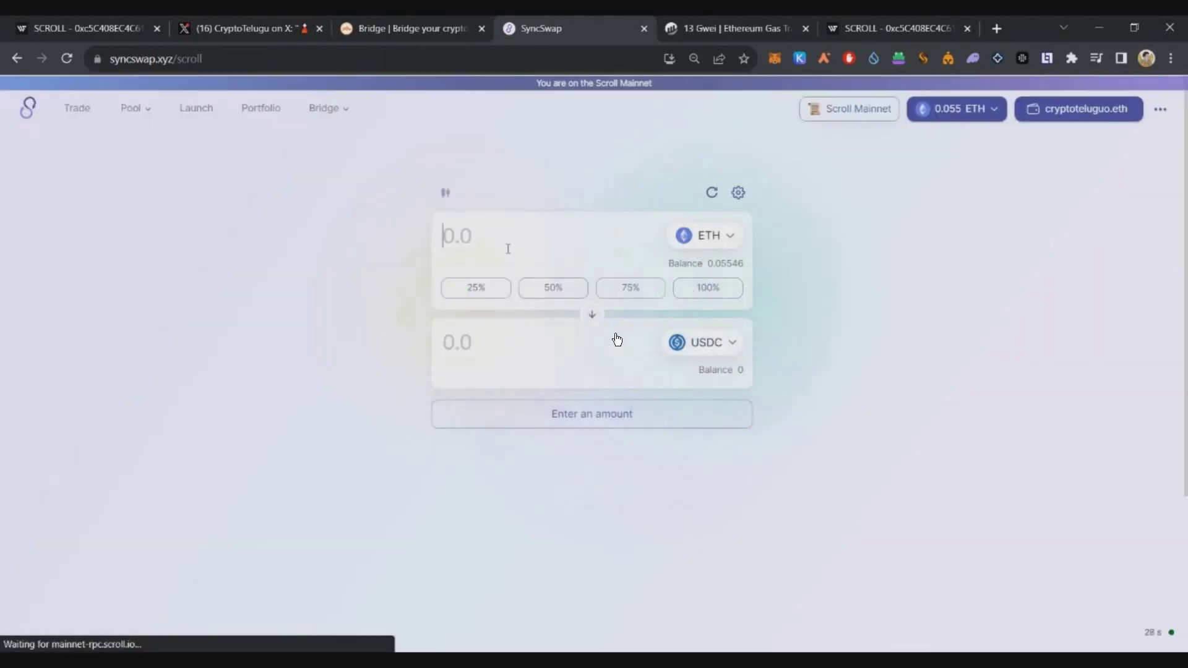
{"action": "type", "text": "0.052"}
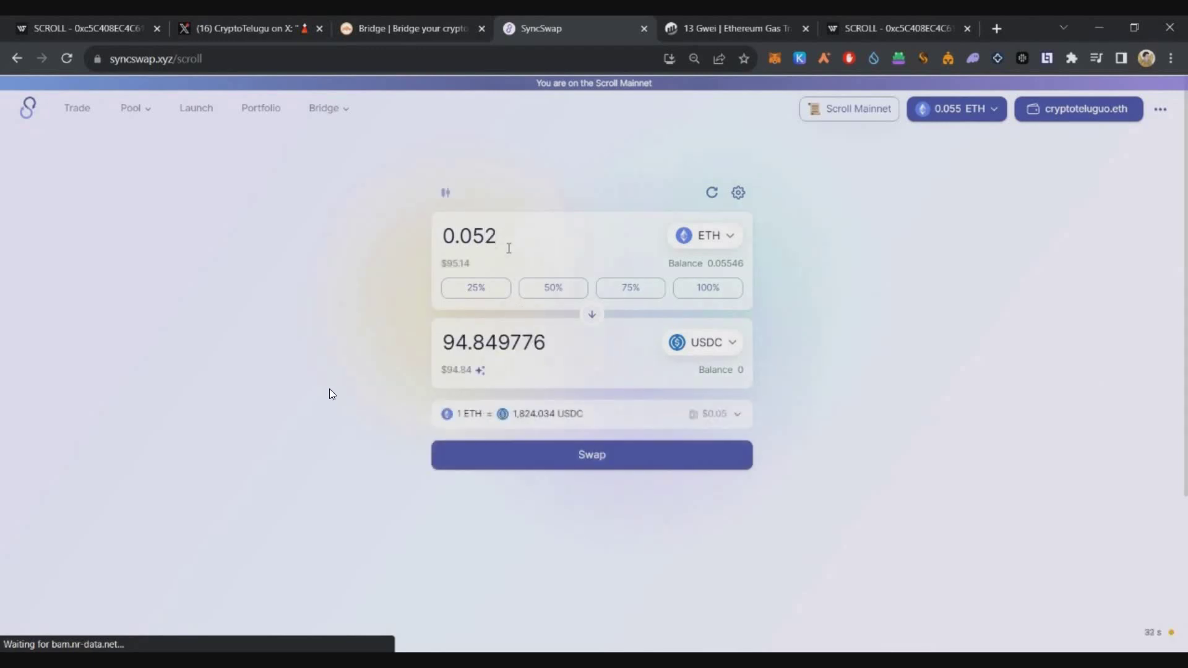
{"action": "left_click", "coordinate": [593, 458]}
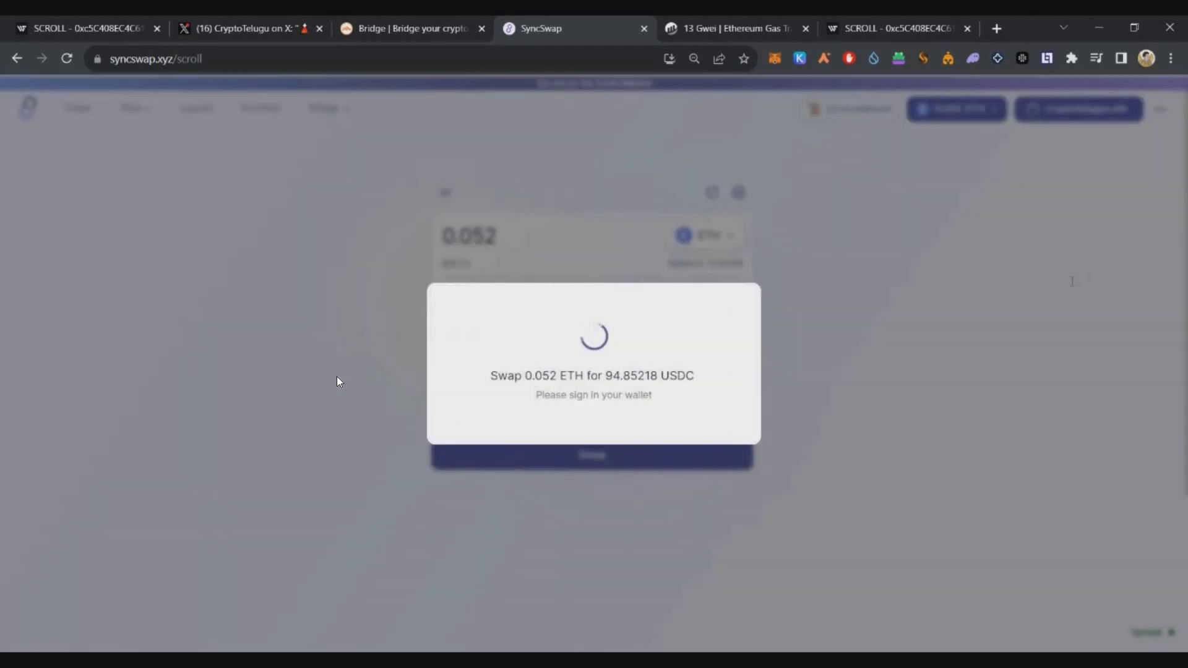
Confirm the swap in MetaMask and dismiss the success message.
{"action": "left_click_drag", "start_coordinate": [1083, 281], "coordinate": [1072, 282]}
{"action": "scroll", "coordinate": [1098, 334], "scroll_direction": "down", "scroll_amount": 3}
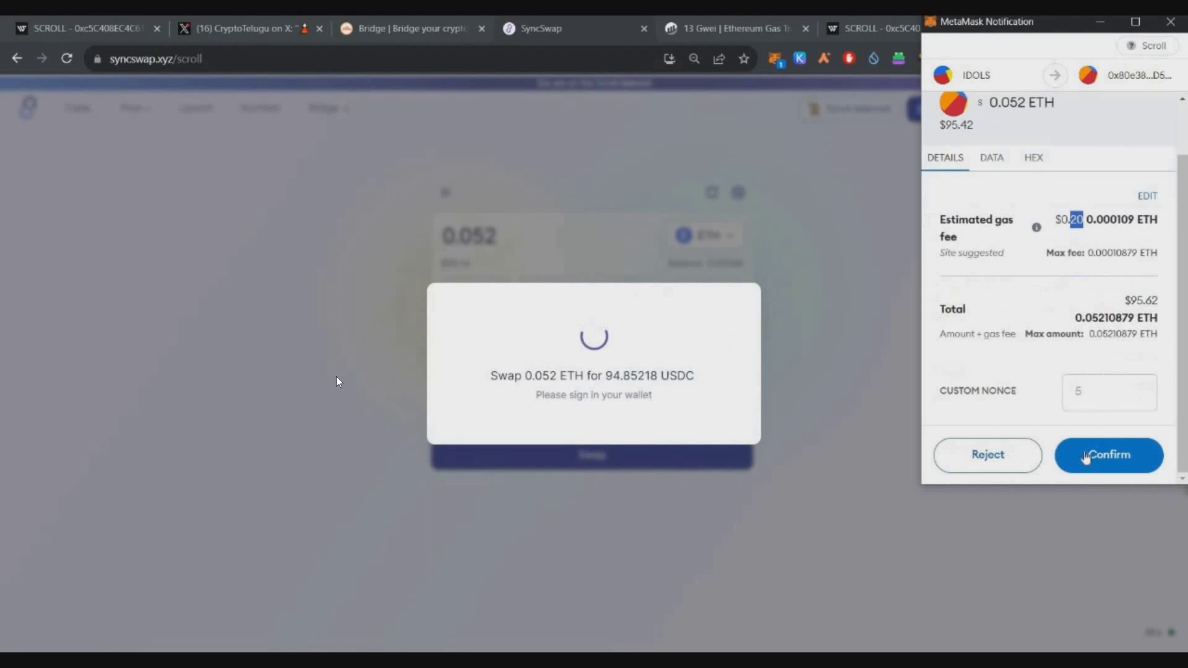
{"action": "left_click", "coordinate": [1108, 455]}
{"action": "left_click_drag", "start_coordinate": [527, 375], "coordinate": [689, 376]}
{"action": "left_click", "coordinate": [336, 376]}
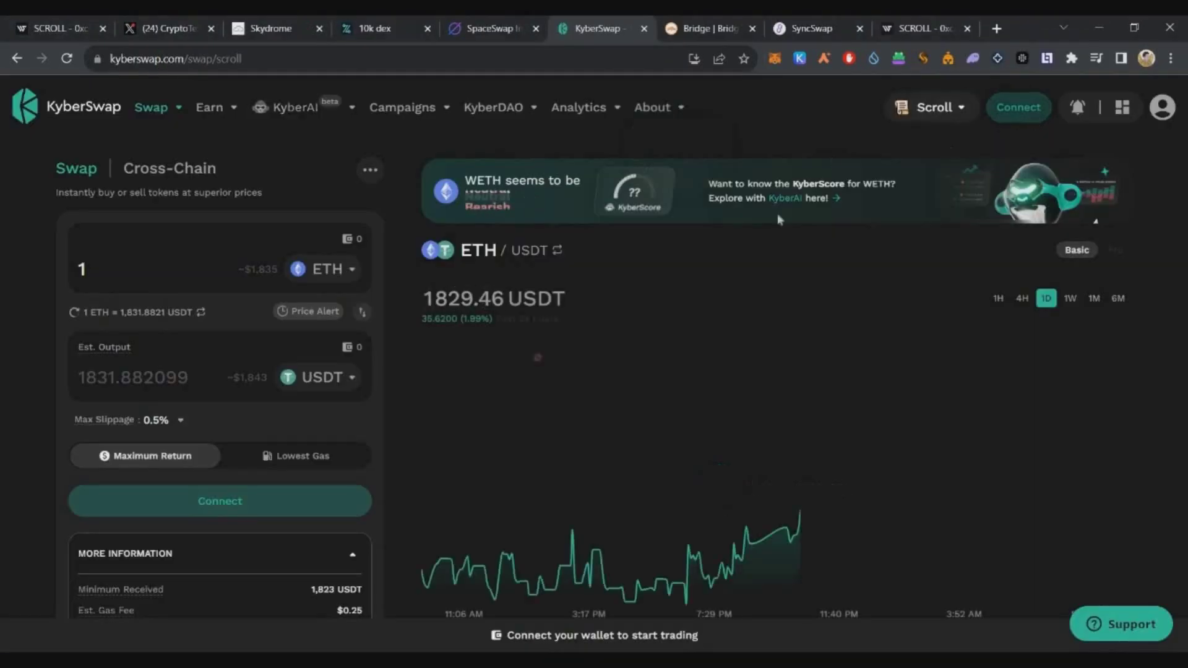
Connect the wallet to KyberSwap and set a USDC-to-ETH swap of the full balance.
{"action": "left_click", "coordinate": [219, 500]}
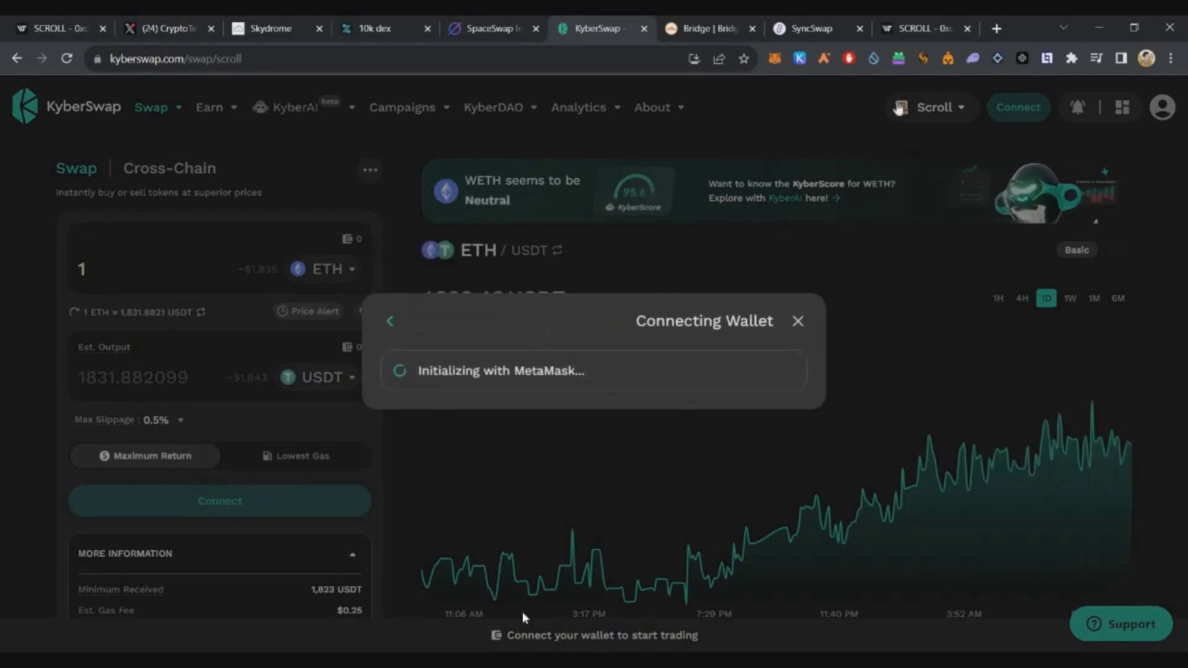
{"action": "left_click", "coordinate": [321, 379]}
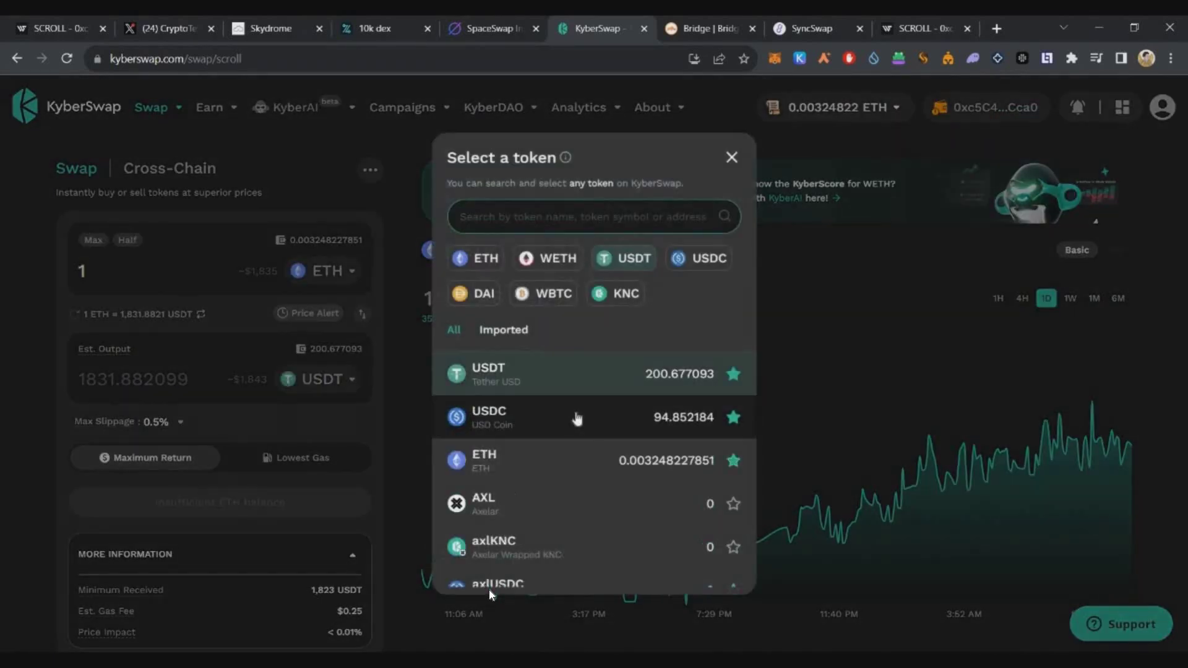
{"action": "left_click", "coordinate": [576, 419]}
{"action": "left_click", "coordinate": [361, 314]}
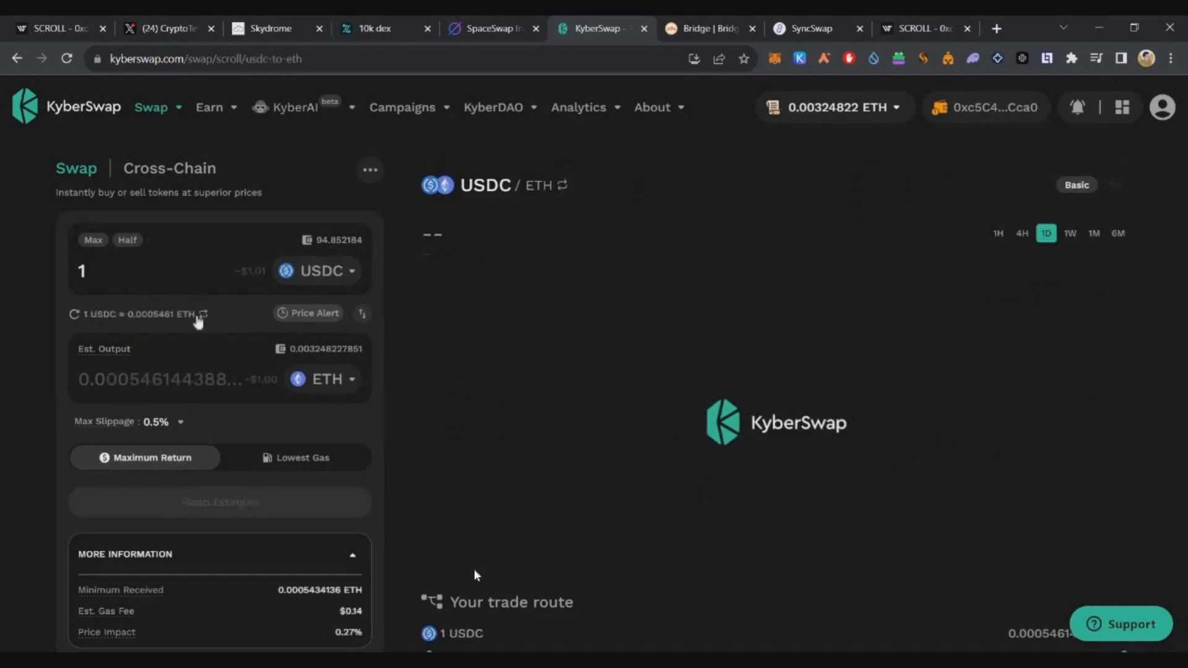
{"action": "left_click", "coordinate": [339, 239]}
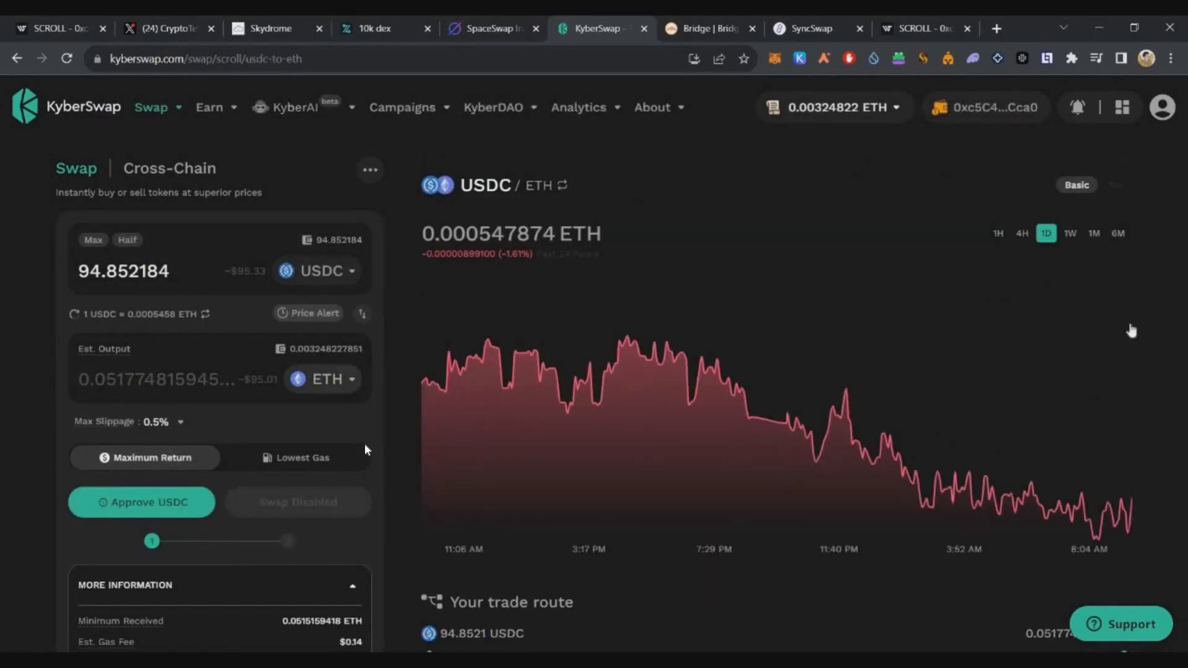
Approve USDC spending and confirm the 94.852184 USDC to ETH swap in MetaMask.
{"action": "left_click", "coordinate": [1111, 456]}
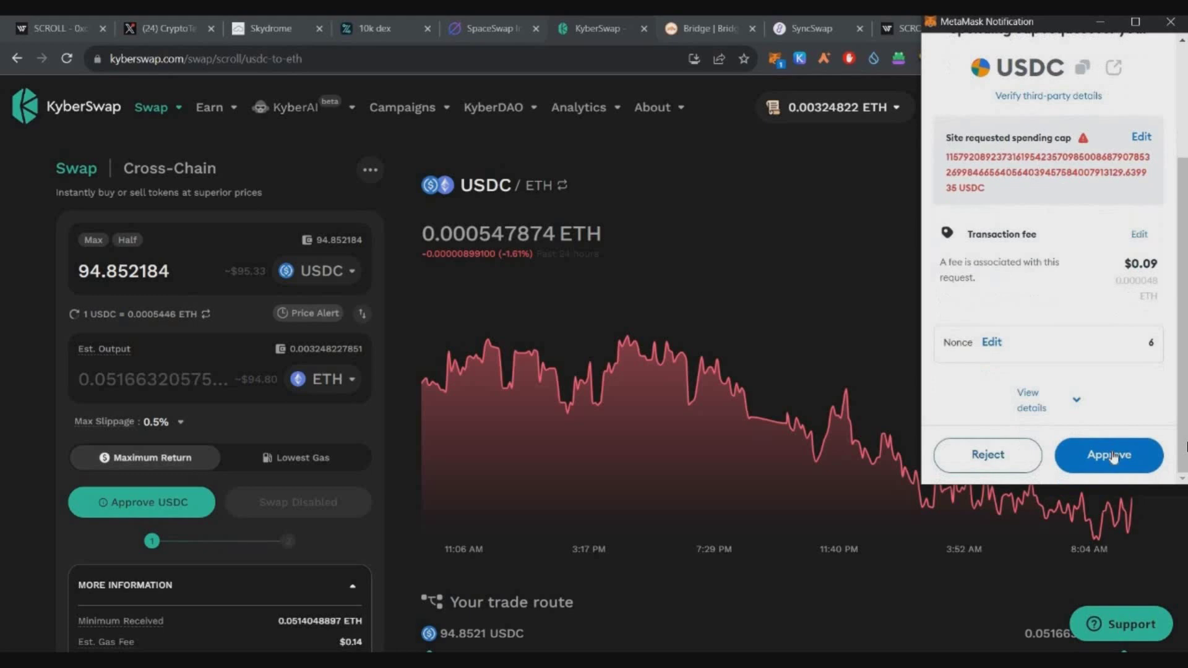
{"action": "left_click", "coordinate": [1112, 455]}
{"action": "left_click", "coordinate": [212, 513]}
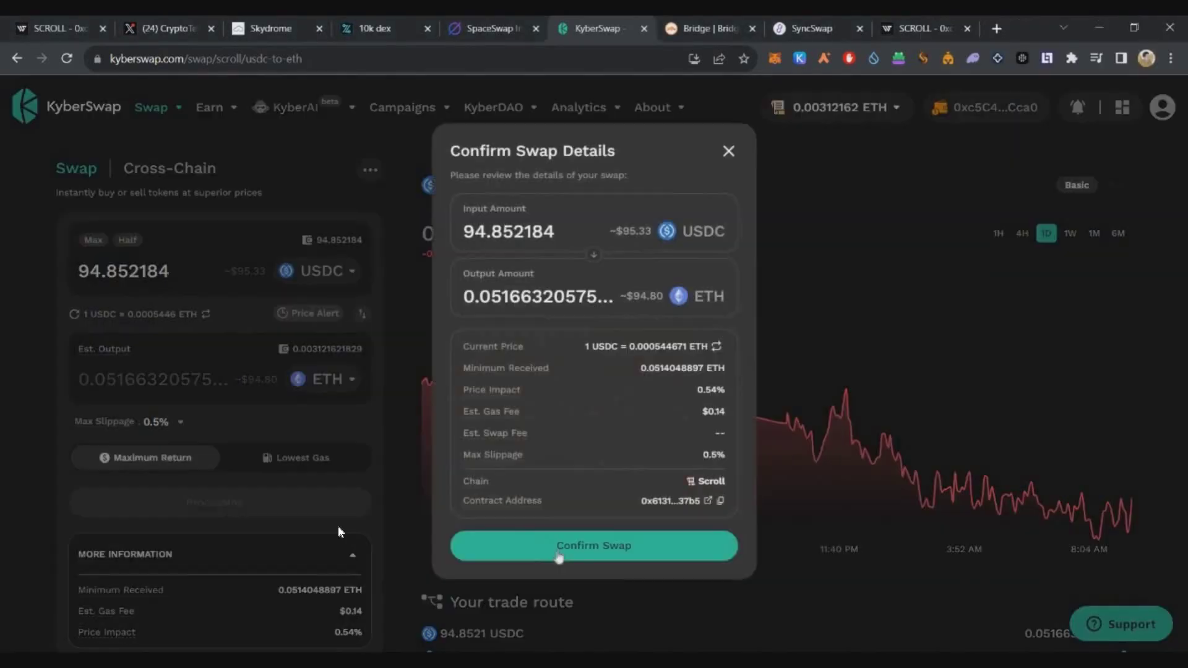
{"action": "left_click", "coordinate": [559, 556]}
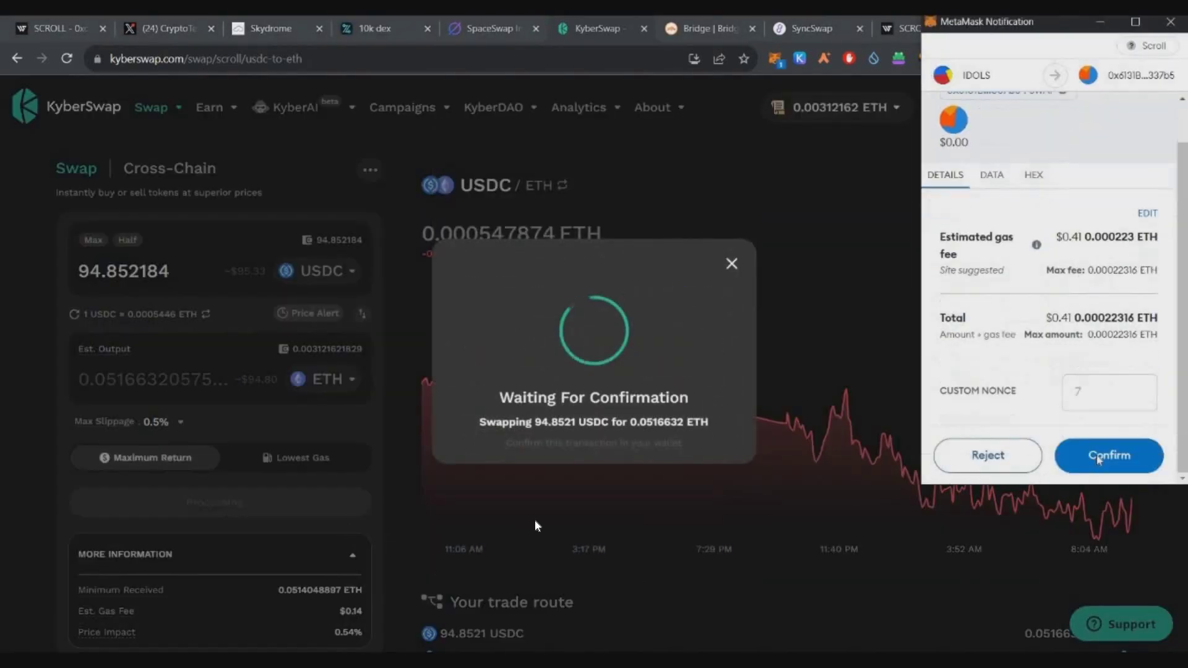
{"action": "left_click", "coordinate": [1098, 459]}
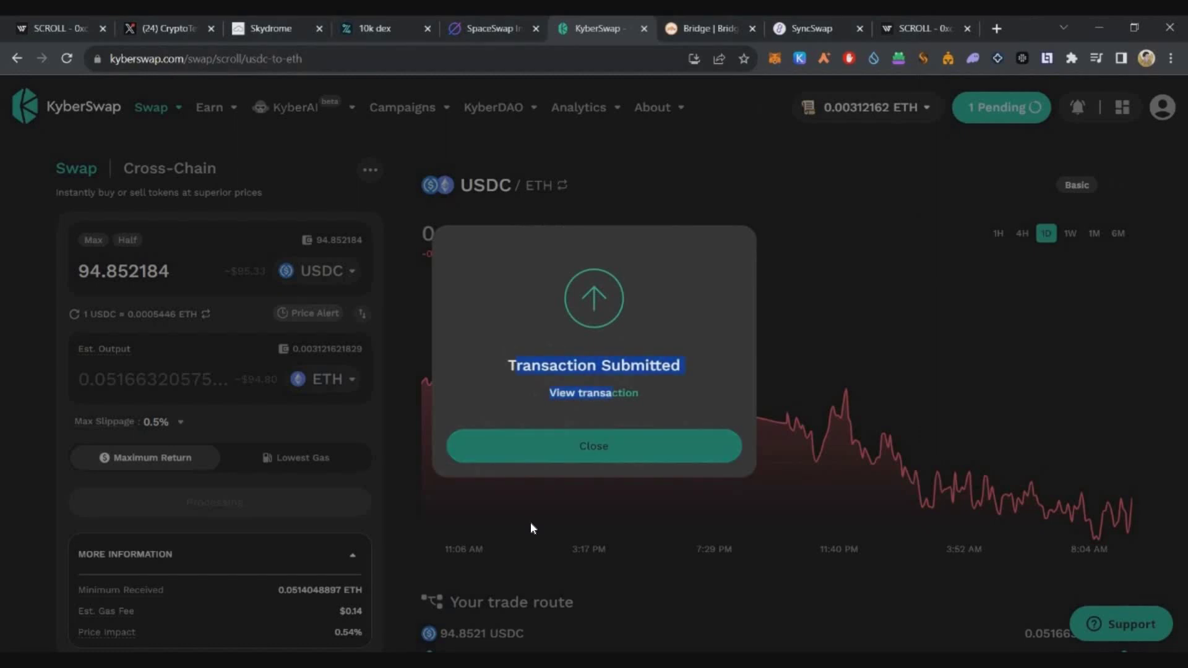
{"action": "left_click", "coordinate": [530, 521]}
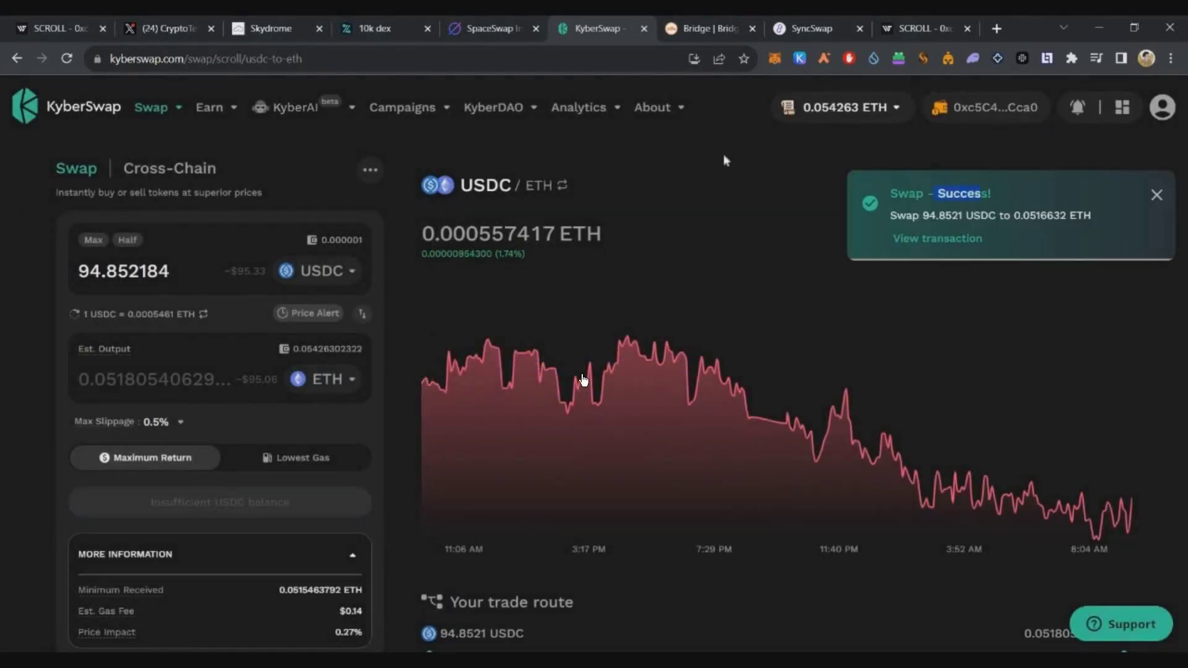
Submit a SpaceFi swap of 0.052 ETH into USDC, then move to Skydrome.
{"action": "key", "text": "ctrl+shift+Tab"}
{"action": "type", "text": "0.0"}
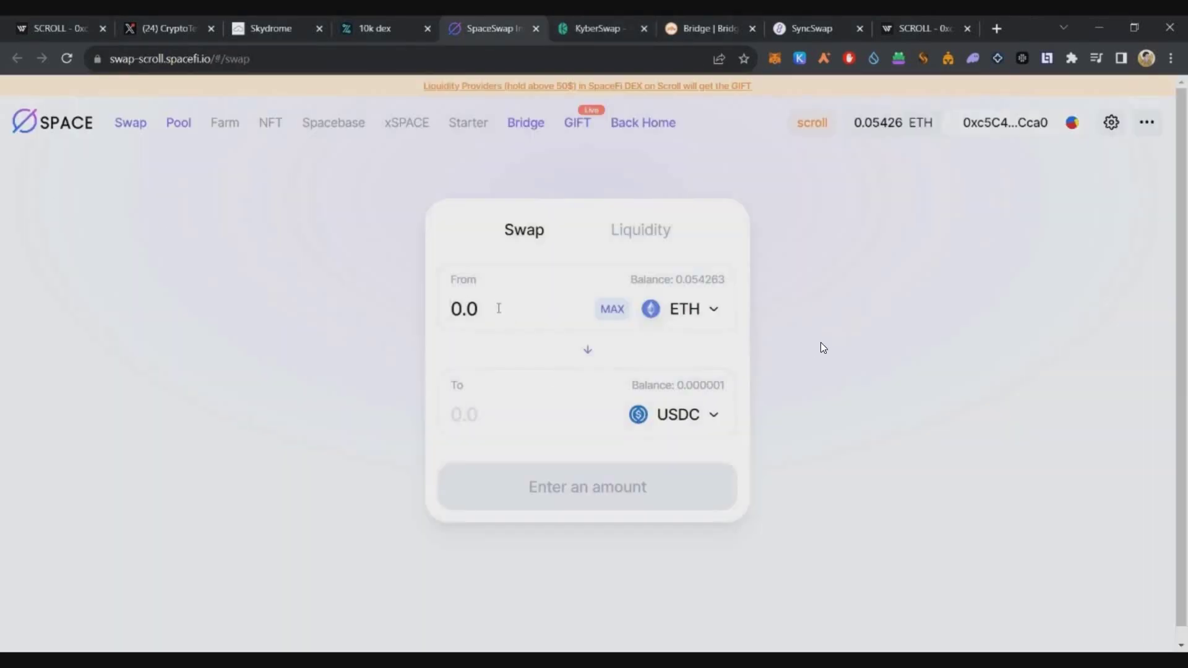
{"action": "type", "text": "52"}
{"action": "left_click", "coordinate": [552, 523]}
{"action": "left_click", "coordinate": [559, 501]}
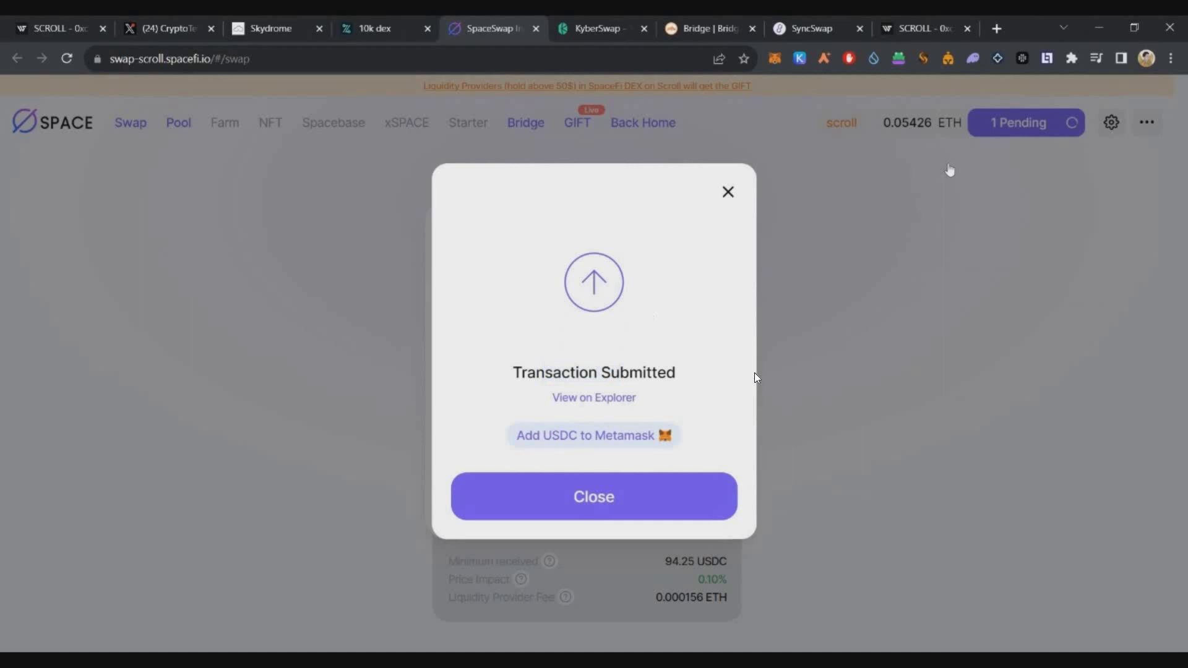
{"action": "key", "text": "ctrl+3"}
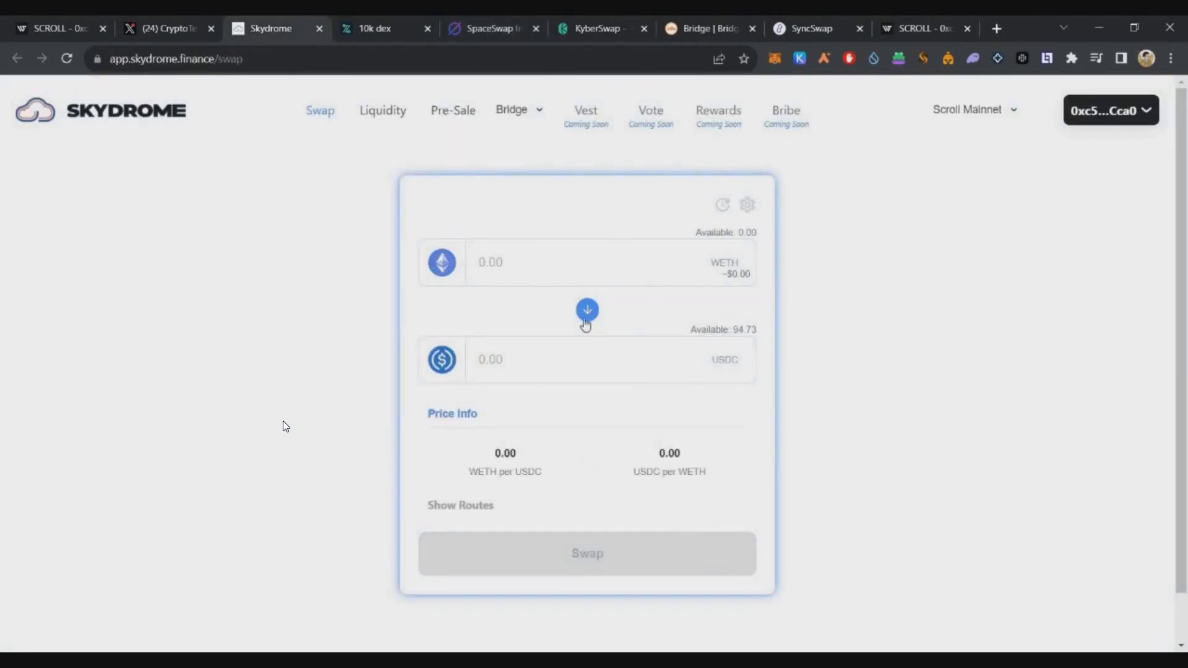
Set Skydrome to sell the full 94.73 USDC and approve a 500 USDC spending cap.
{"action": "left_click", "coordinate": [587, 310]}
{"action": "left_click", "coordinate": [743, 233]}
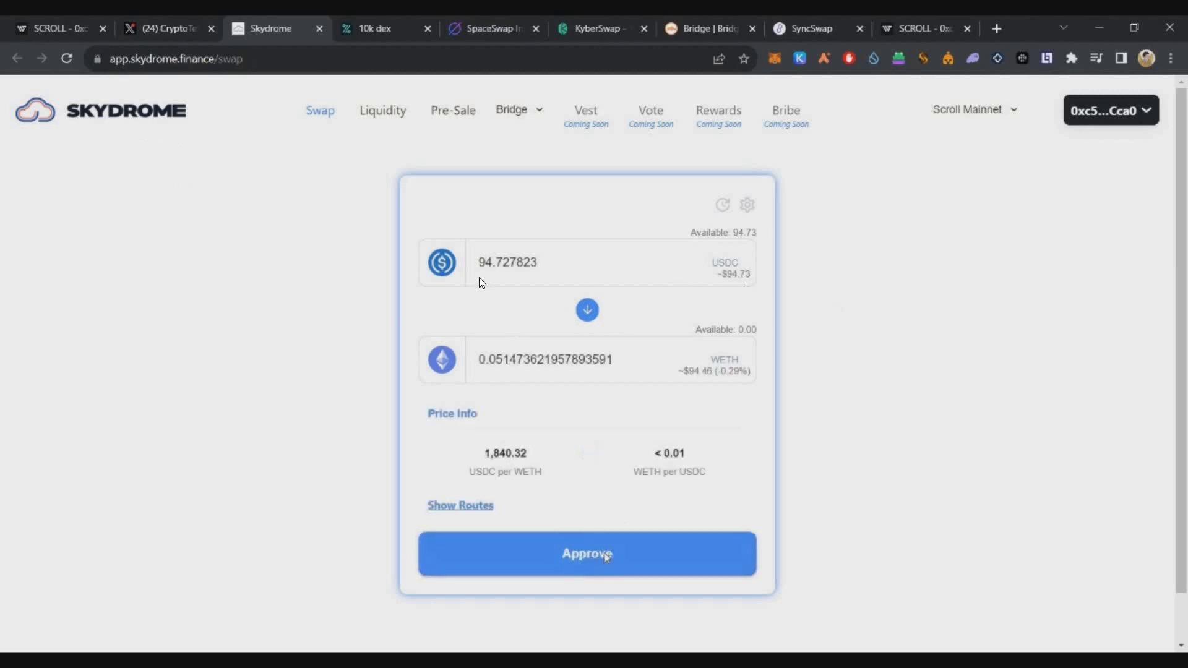
{"action": "left_click", "coordinate": [605, 553]}
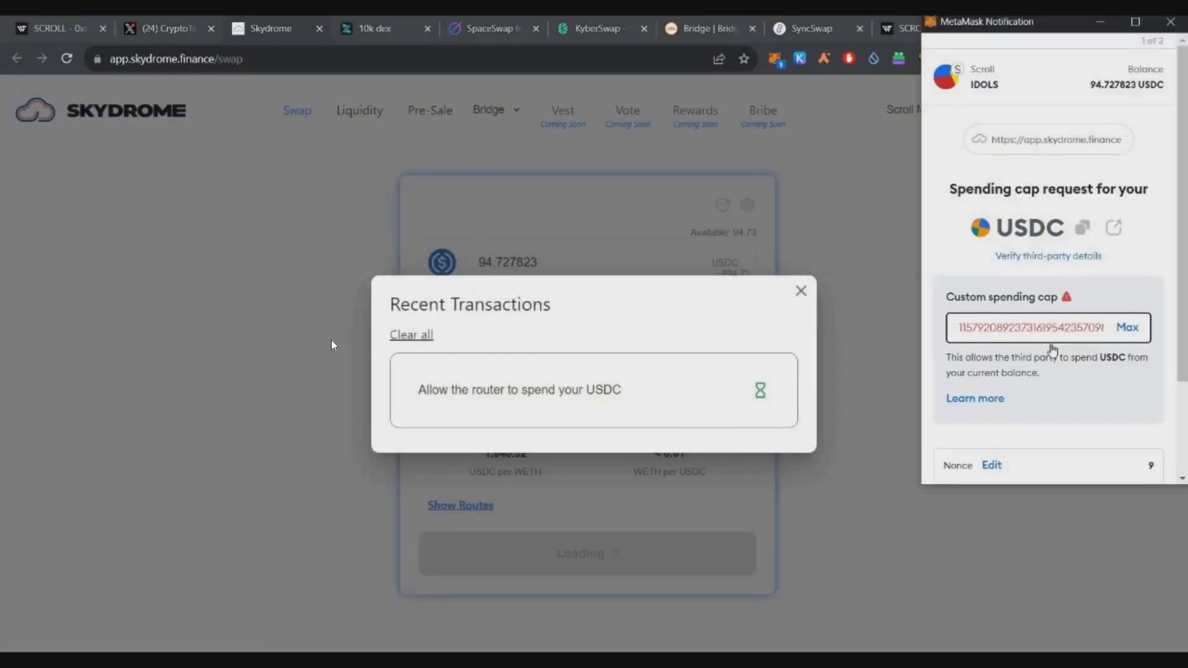
{"action": "type", "text": "100"}
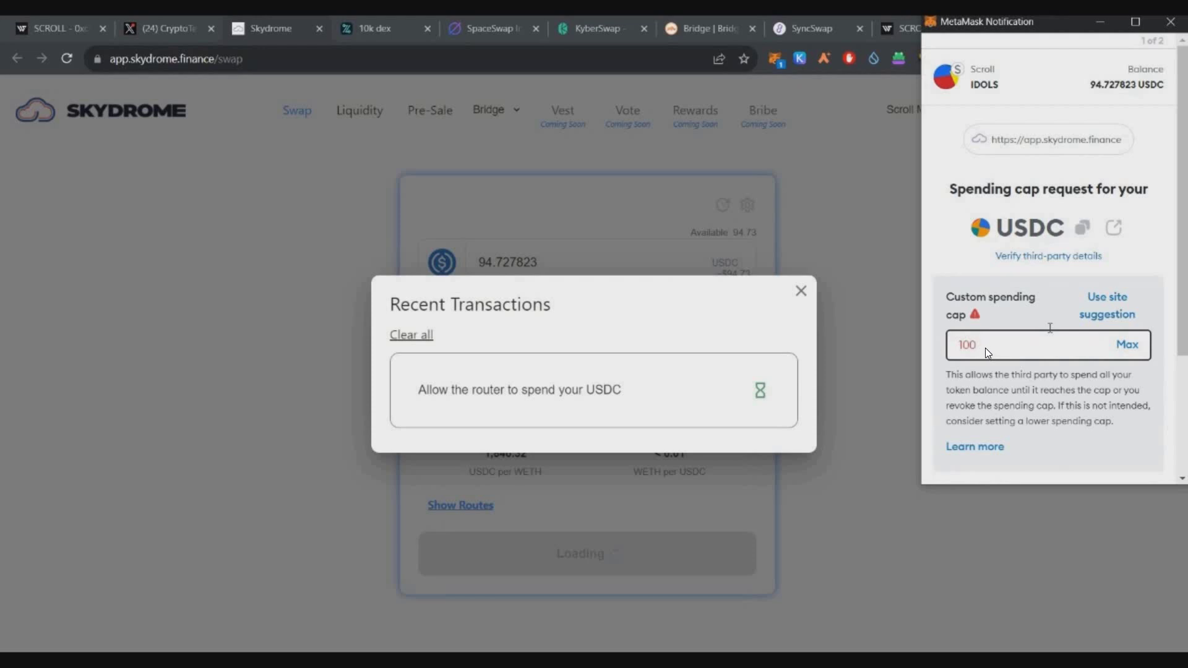
{"action": "key", "text": "Home"}
{"action": "key", "text": "Delete"}
{"action": "type", "text": "5"}
{"action": "scroll", "coordinate": [1052, 402], "scroll_direction": "down", "scroll_amount": 3}
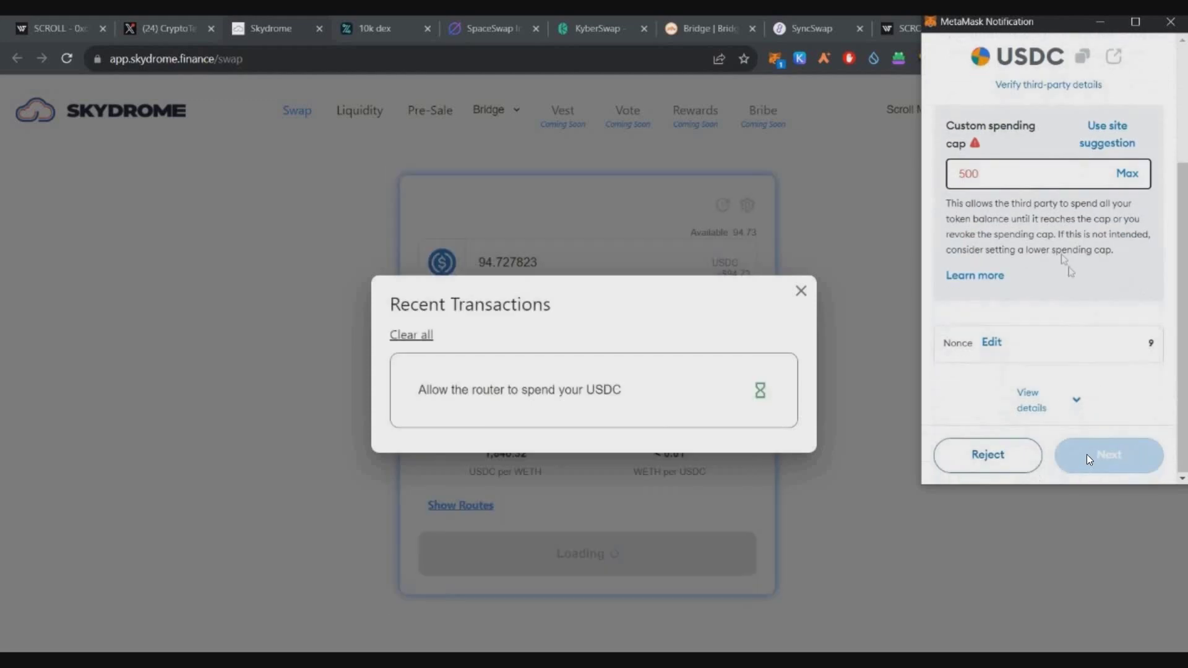
{"action": "left_click", "coordinate": [1087, 455]}
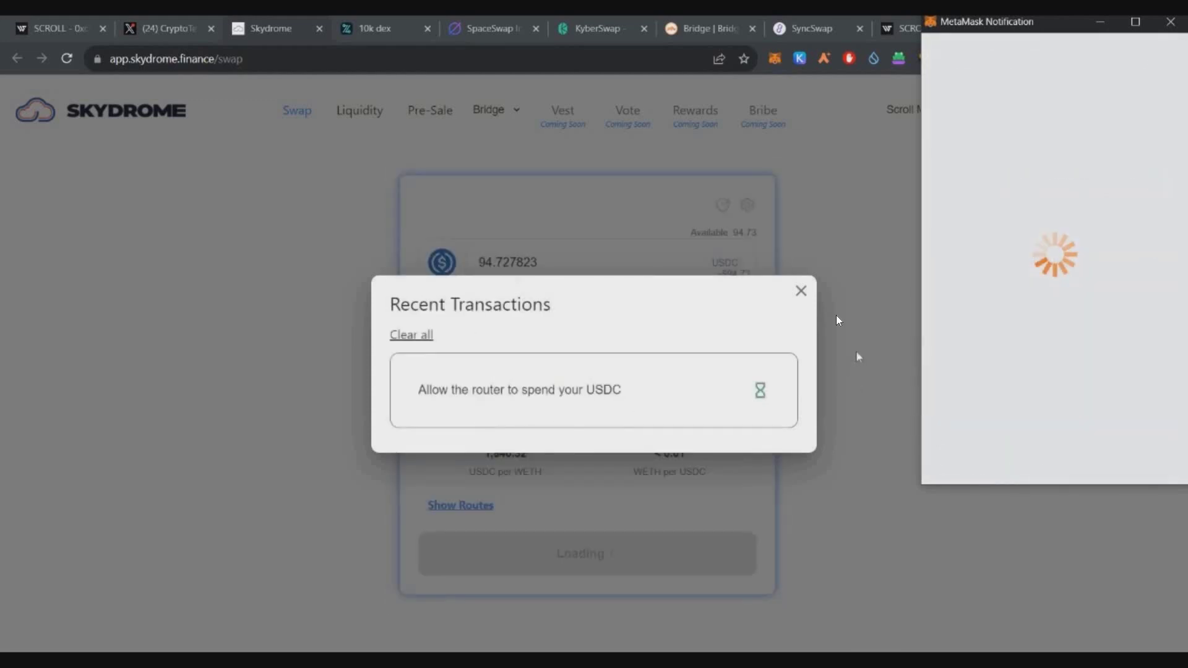
Close the recent transactions list and go to the 10K DEX page.
{"action": "left_click", "coordinate": [837, 314]}
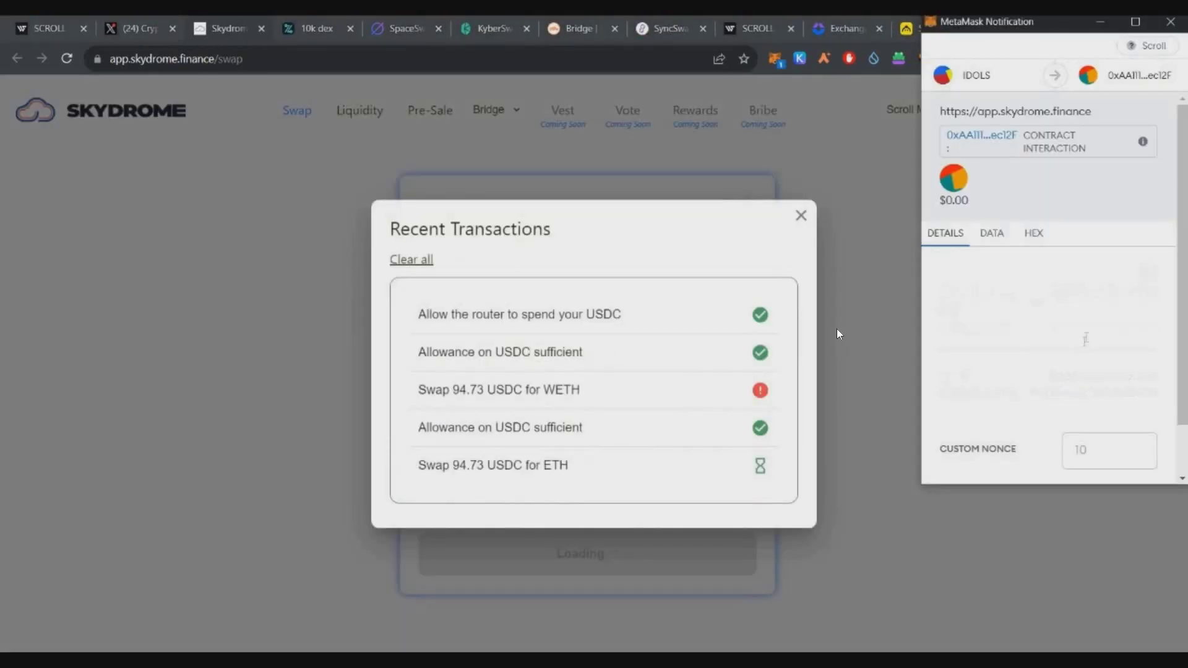
{"action": "left_click", "coordinate": [836, 334]}
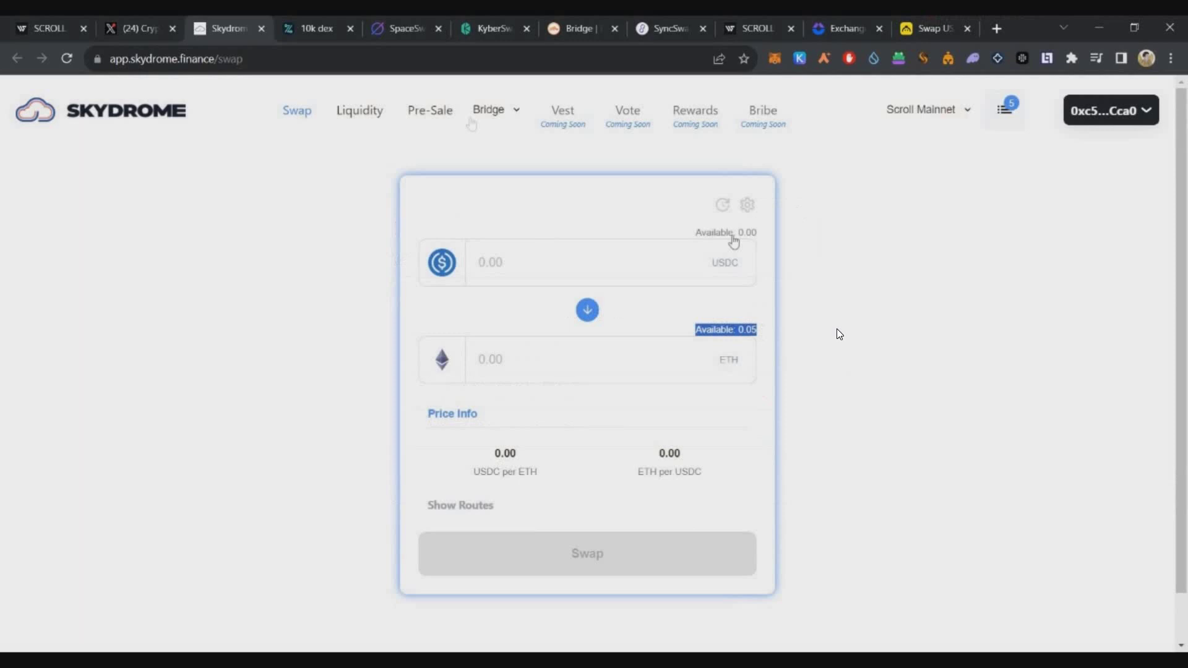
{"action": "left_click", "coordinate": [306, 29]}
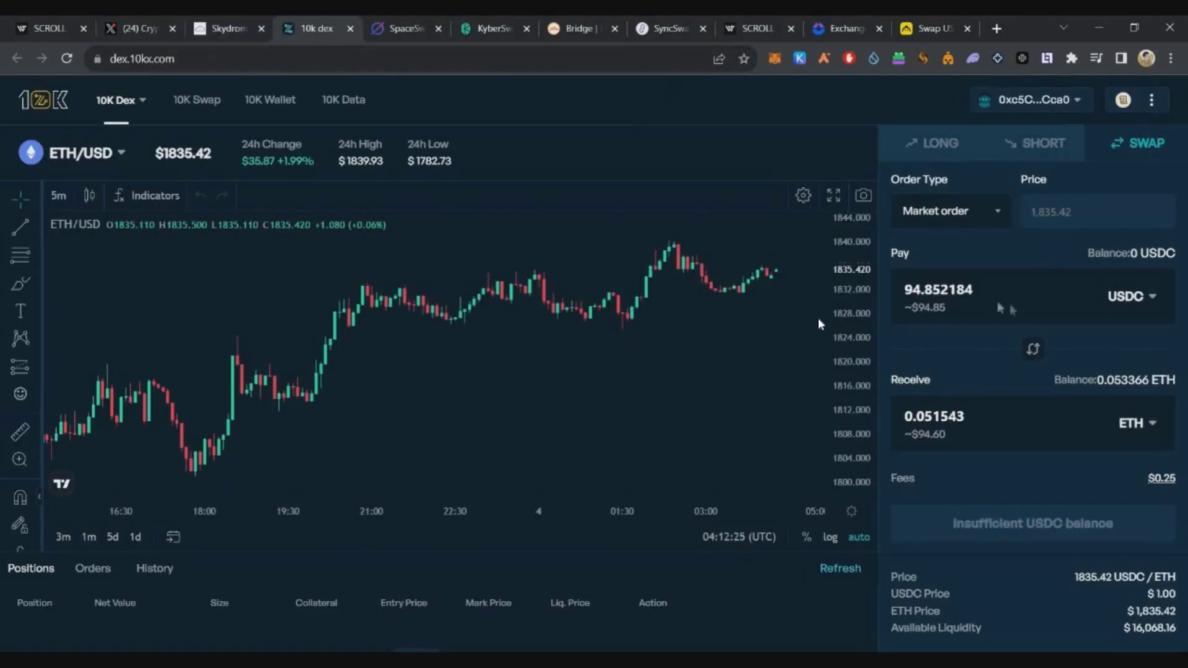
Swap 0.052 ETH for about 95.04 USDC on 10K DEX and confirm in MetaMask.
{"action": "left_click", "coordinate": [1032, 349]}
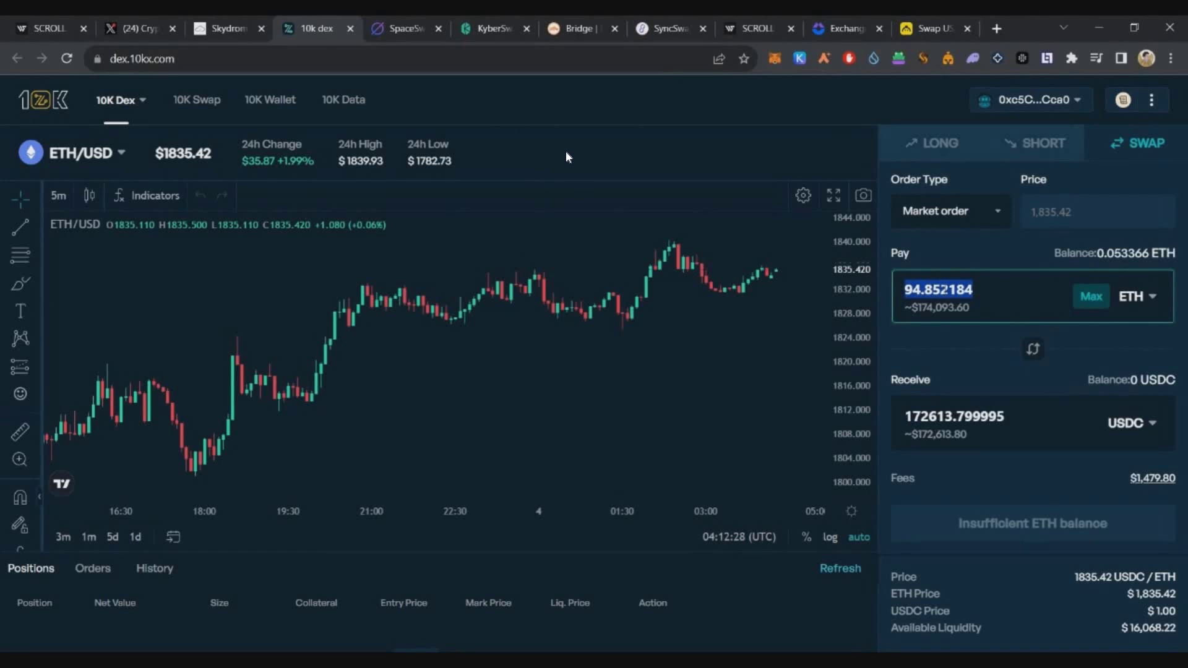
{"action": "type", "text": "0.052"}
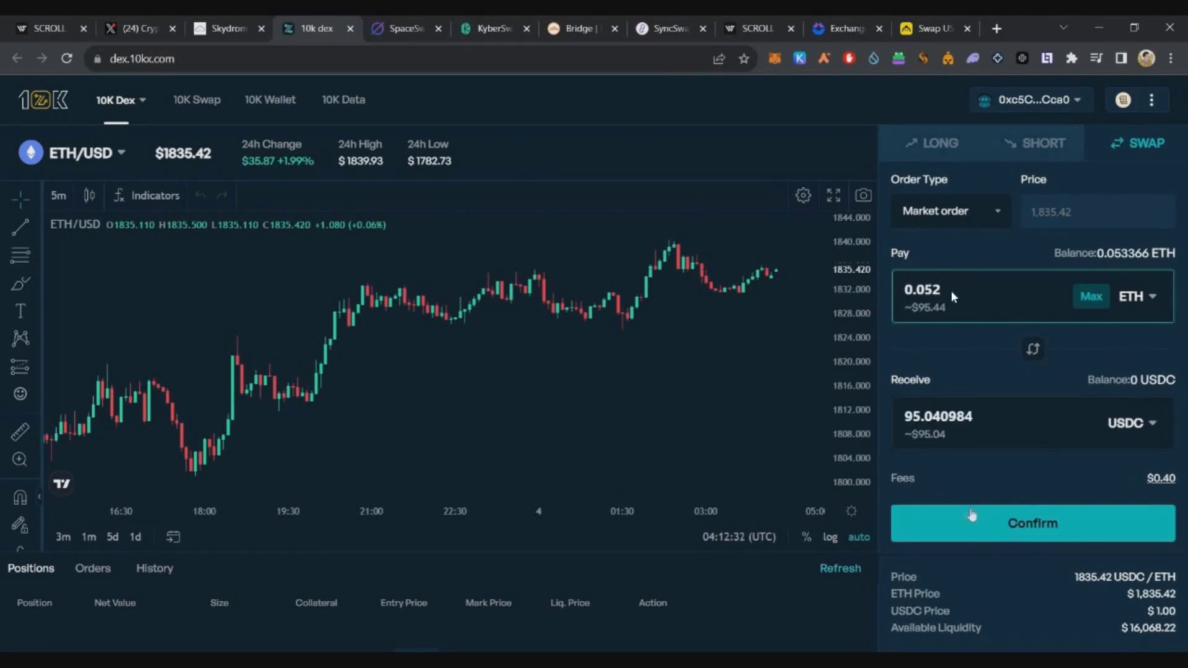
{"action": "left_click", "coordinate": [971, 516]}
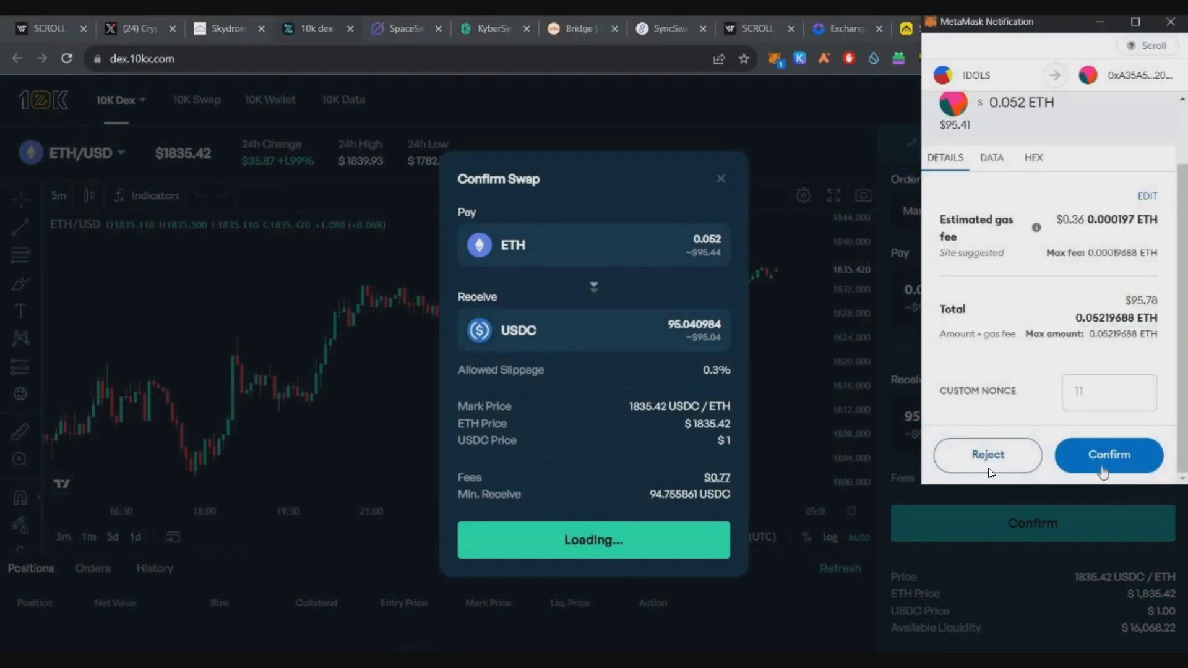
{"action": "left_click", "coordinate": [1103, 472]}
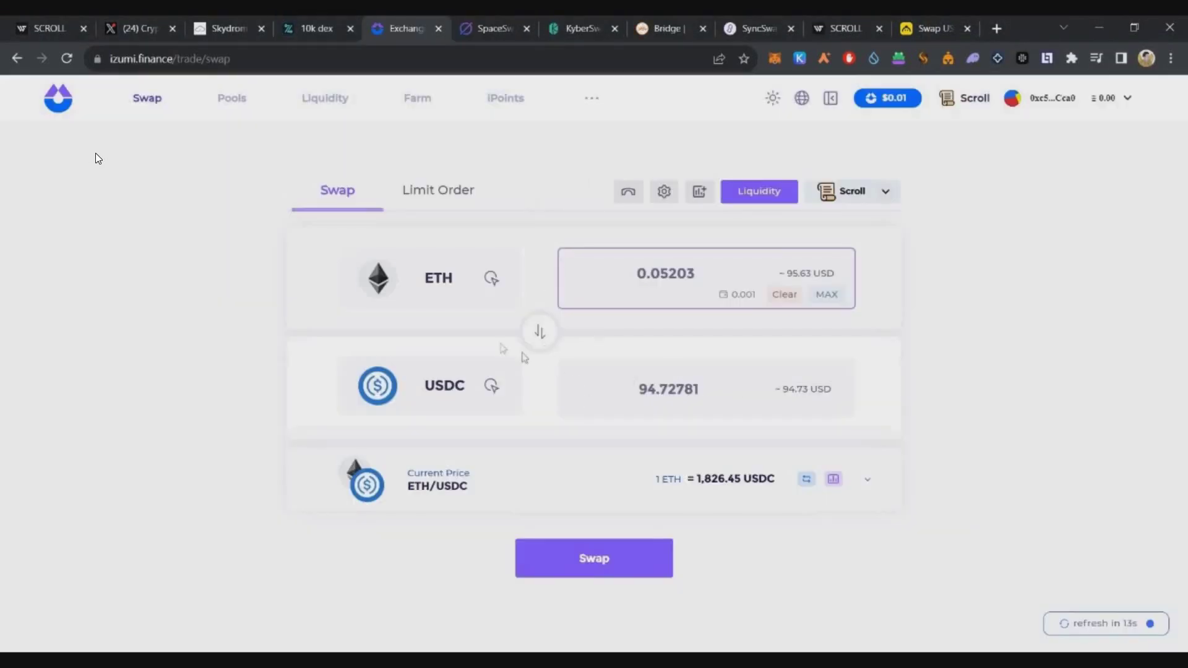
Set iZUMi to sell the full 95.23186 USDC for ETH and approve a 500 USDC spending cap.
{"action": "left_click", "coordinate": [539, 331]}
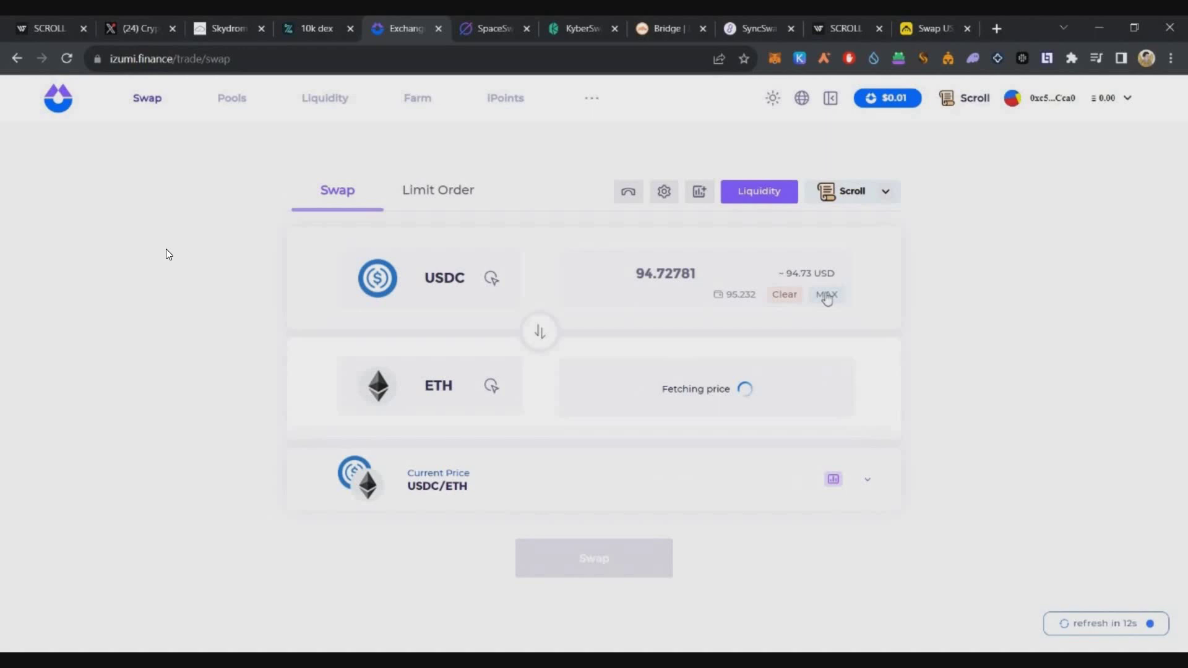
{"action": "left_click", "coordinate": [826, 294]}
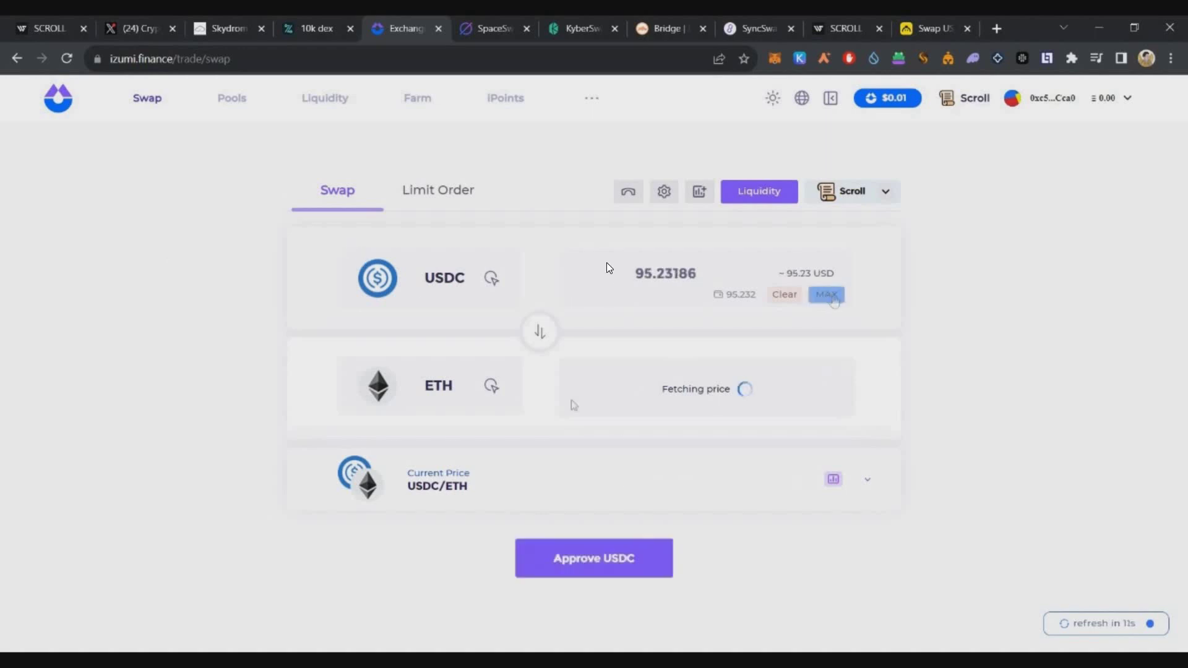
{"action": "left_click", "coordinate": [615, 560]}
{"action": "double_click", "coordinate": [1004, 326]}
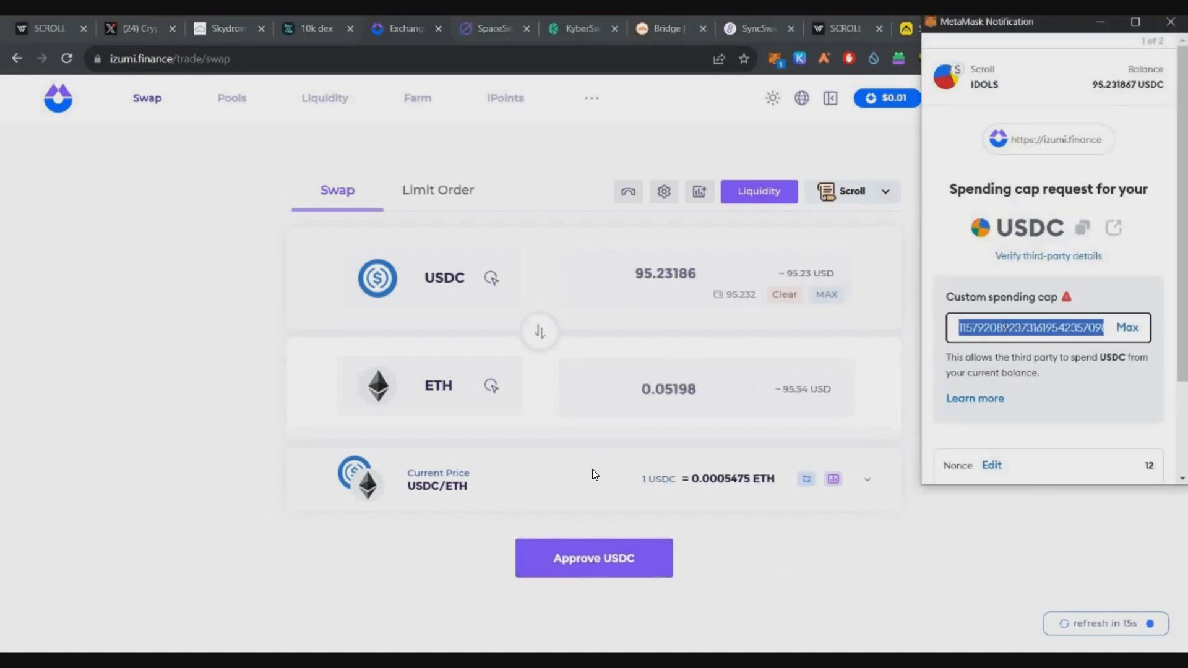
{"action": "type", "text": "500"}
{"action": "scroll", "coordinate": [1052, 371], "scroll_direction": "down", "scroll_amount": 3}
{"action": "left_click", "coordinate": [1108, 455]}
{"action": "left_click", "coordinate": [1111, 454]}
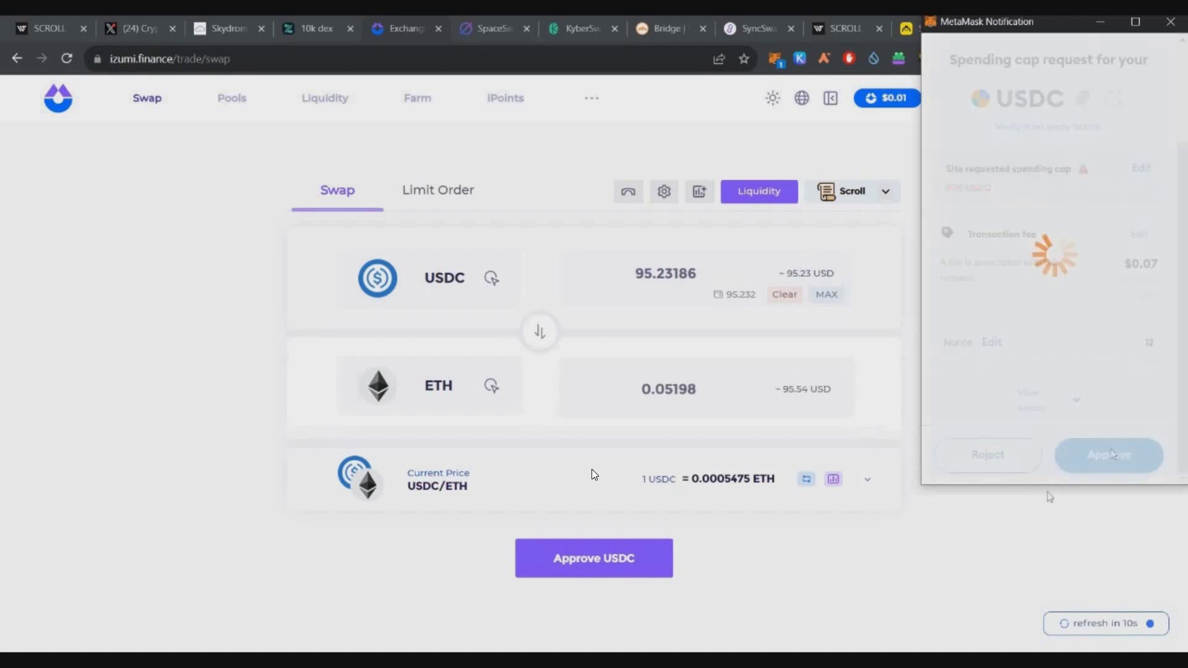
Swap the USDC for 0.05205 ETH and confirm the transaction in MetaMask.
{"action": "left_click", "coordinate": [593, 560]}
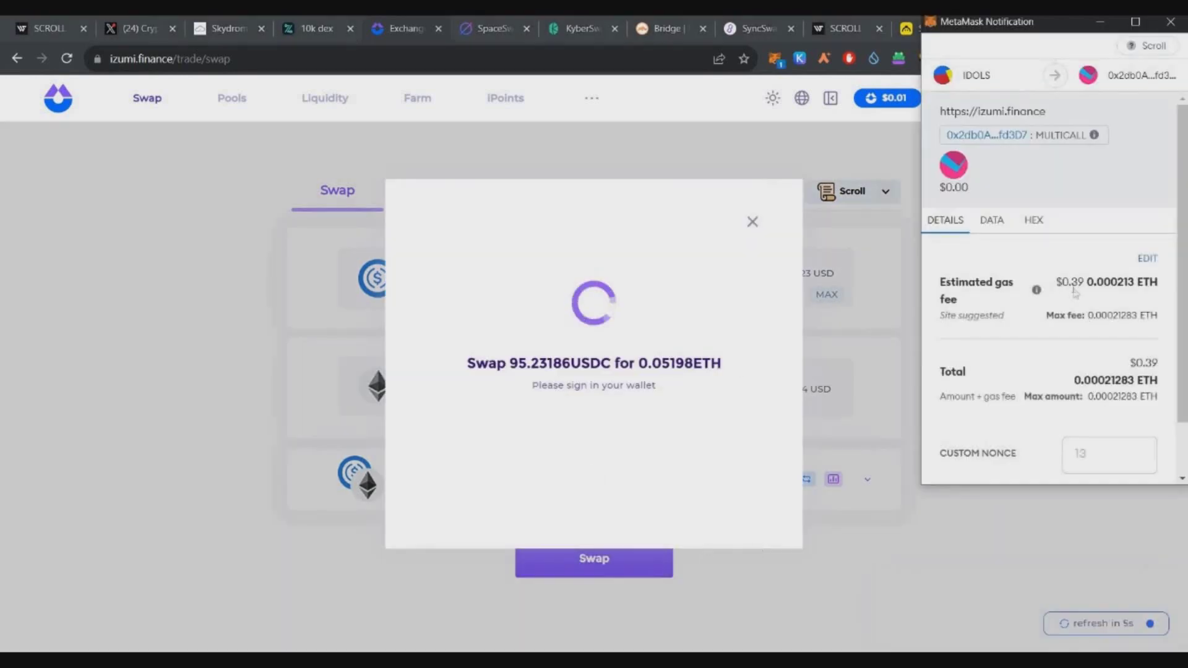
{"action": "scroll", "coordinate": [1051, 309], "scroll_direction": "down", "scroll_amount": 3}
{"action": "left_click", "coordinate": [1108, 456]}
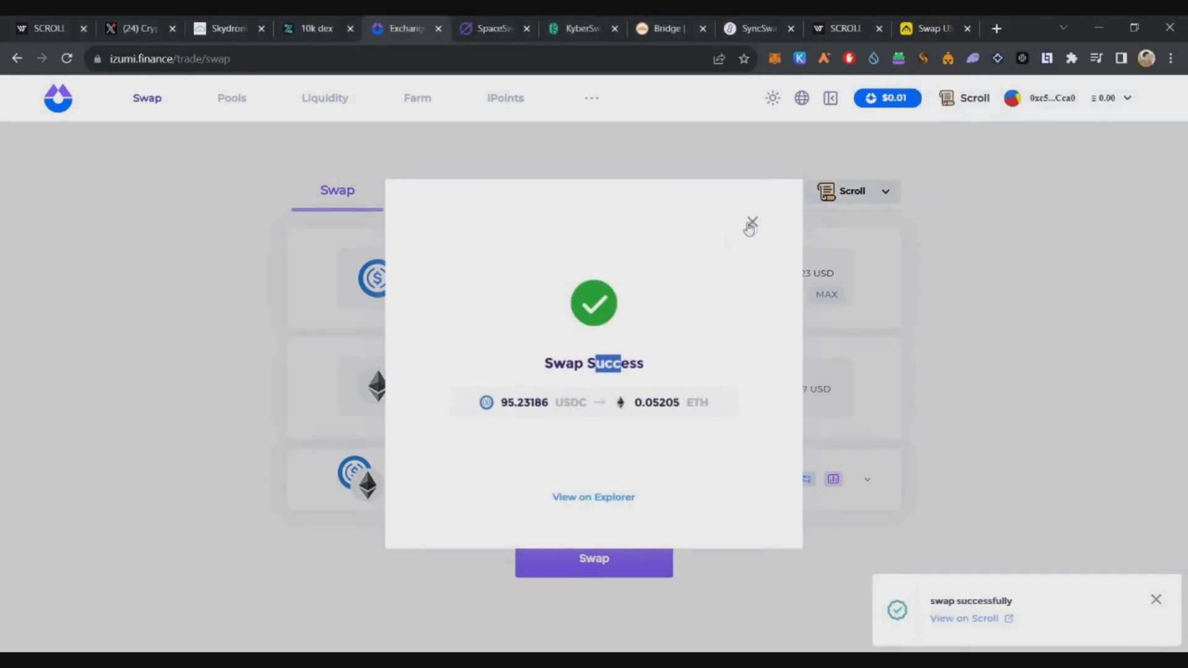
{"action": "left_click", "coordinate": [752, 222]}
On SpaceFi, swap 0.051 ETH for about 93.17 USDC and confirm in MetaMask.
{"action": "key", "text": "ctrl+Tab"}
{"action": "type", "text": "0.052"}
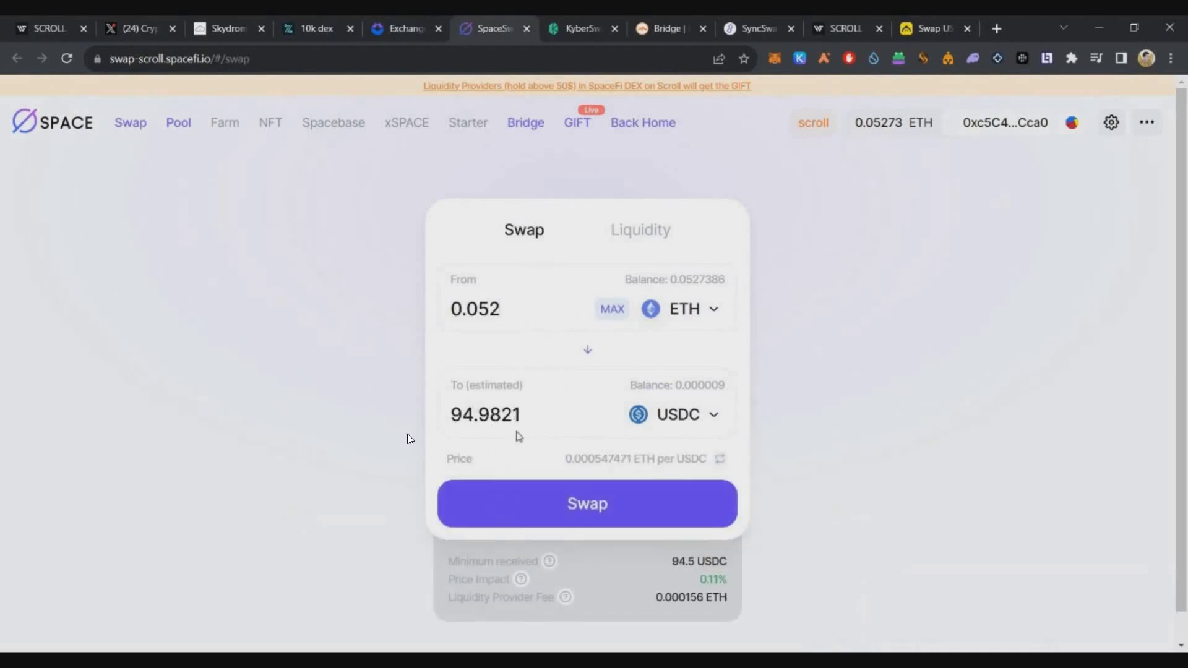
{"action": "key", "text": "BackSpace"}
{"action": "type", "text": "1"}
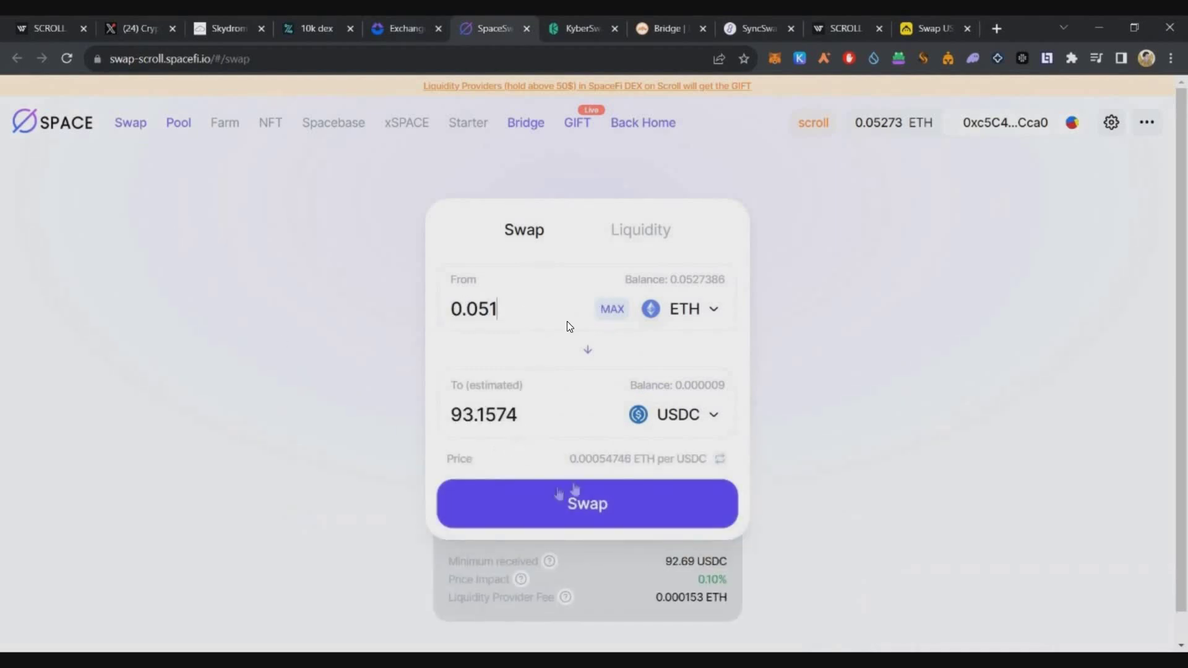
{"action": "left_click", "coordinate": [559, 498]}
{"action": "scroll", "coordinate": [1107, 433], "scroll_direction": "down", "scroll_amount": 2}
{"action": "left_click", "coordinate": [1131, 465]}
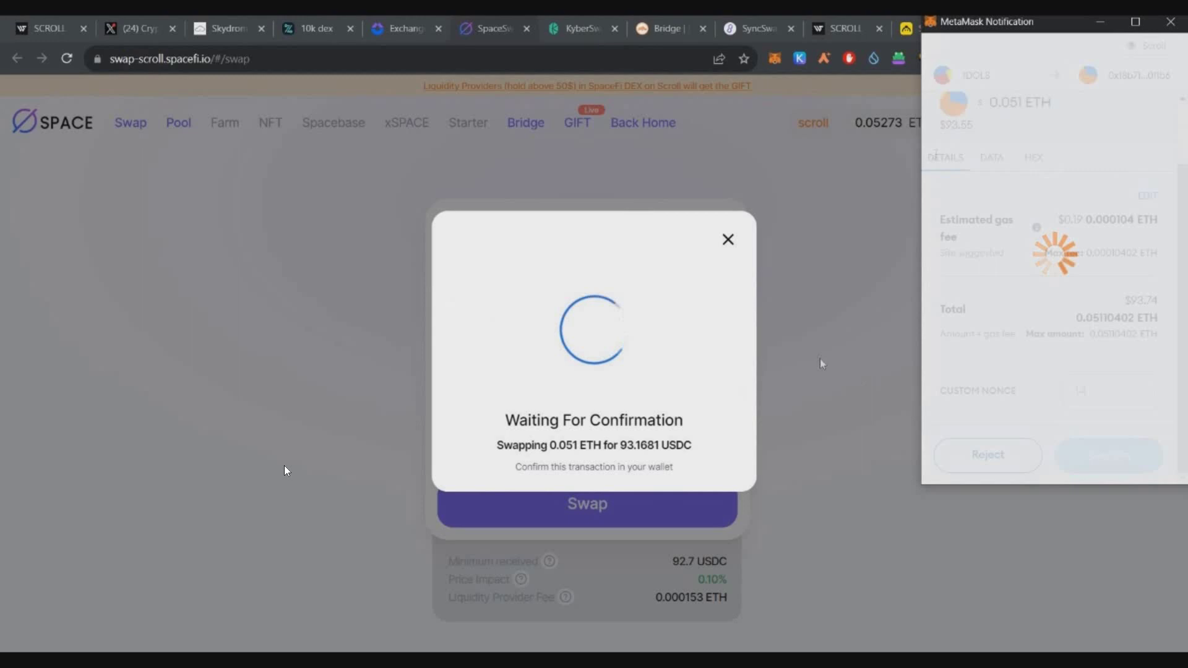
On DODO, enter the full 92.415641 USDC balance and approve a 50 USDC spending cap.
{"action": "key", "text": "ctrl+9"}
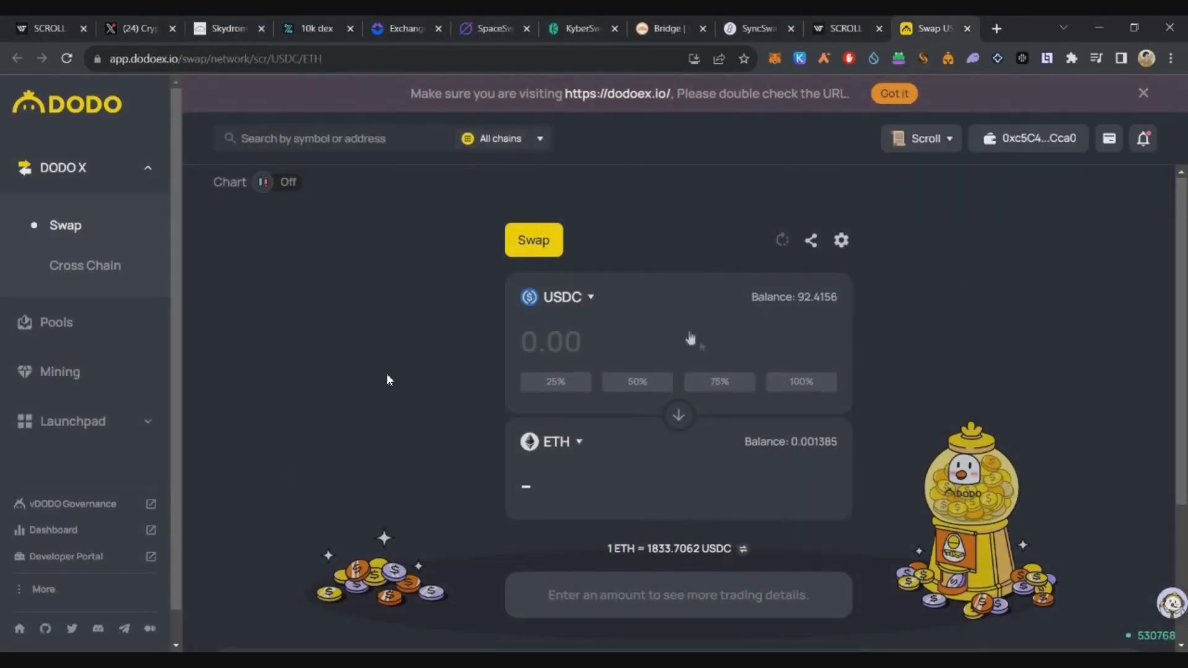
{"action": "left_click", "coordinate": [801, 382]}
{"action": "scroll", "coordinate": [435, 367], "scroll_direction": "down", "scroll_amount": 1}
{"action": "left_click", "coordinate": [684, 519]}
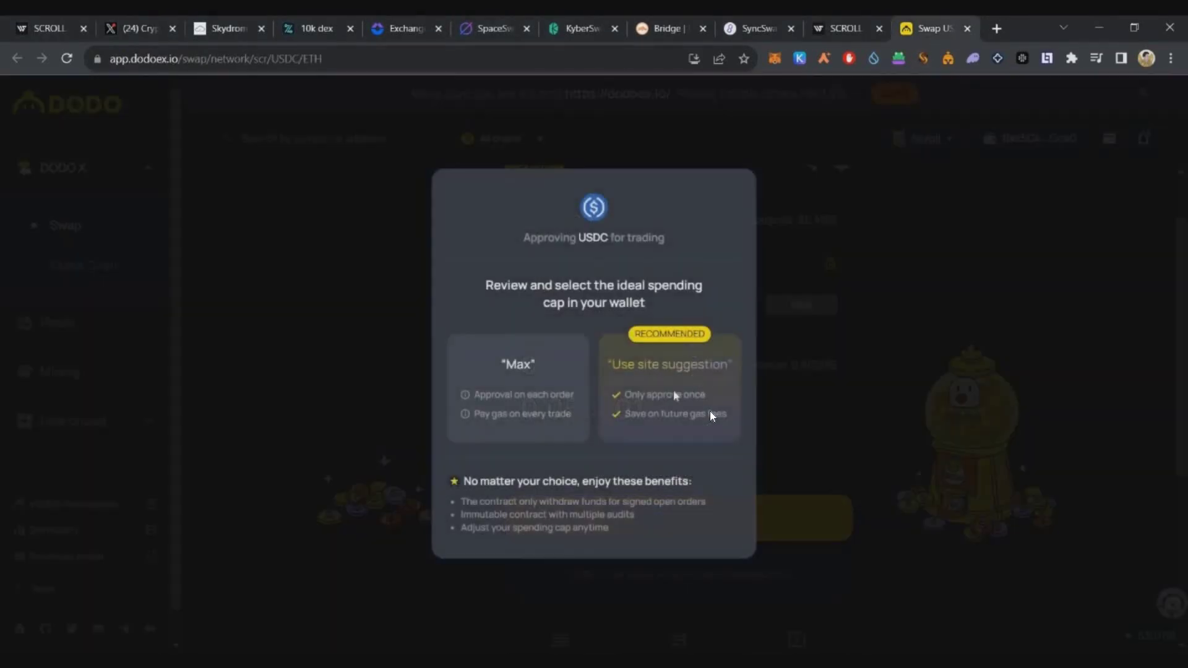
{"action": "double_click", "coordinate": [1031, 345]}
{"action": "type", "text": "50"}
{"action": "scroll", "coordinate": [1051, 278], "scroll_direction": "down", "scroll_amount": 5}
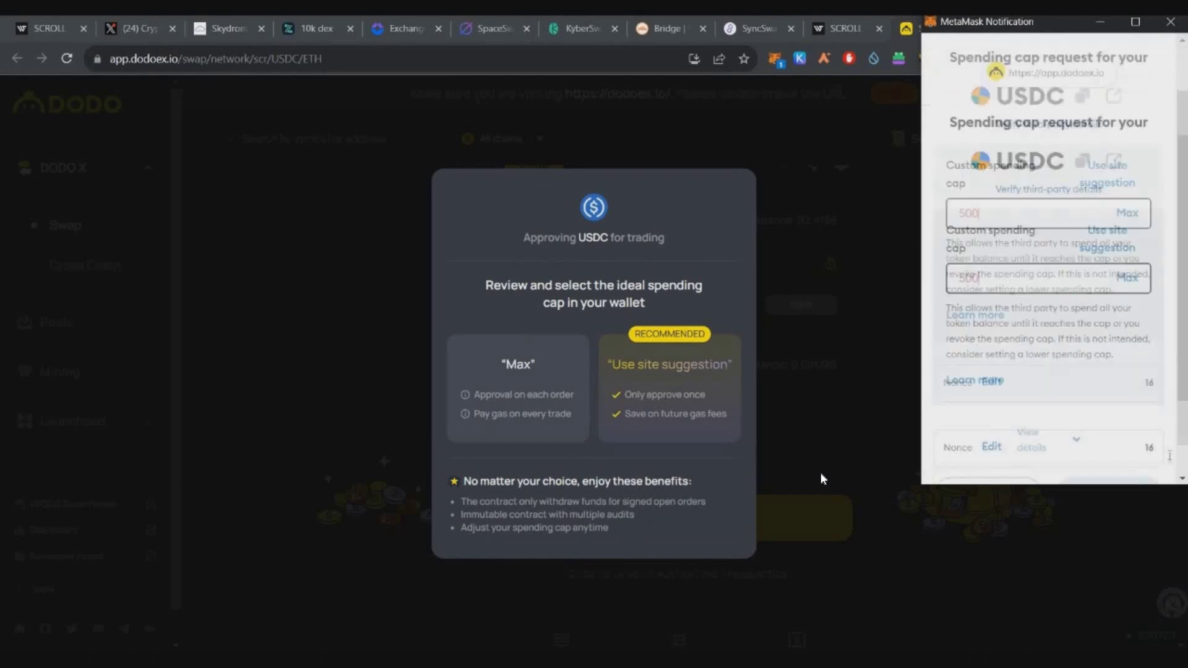
{"action": "left_click", "coordinate": [1110, 456]}
{"action": "left_click", "coordinate": [1110, 456]}
Swap the USDC for about 0.0504 ETH and confirm it in MetaMask.
{"action": "left_click", "coordinate": [661, 439]}
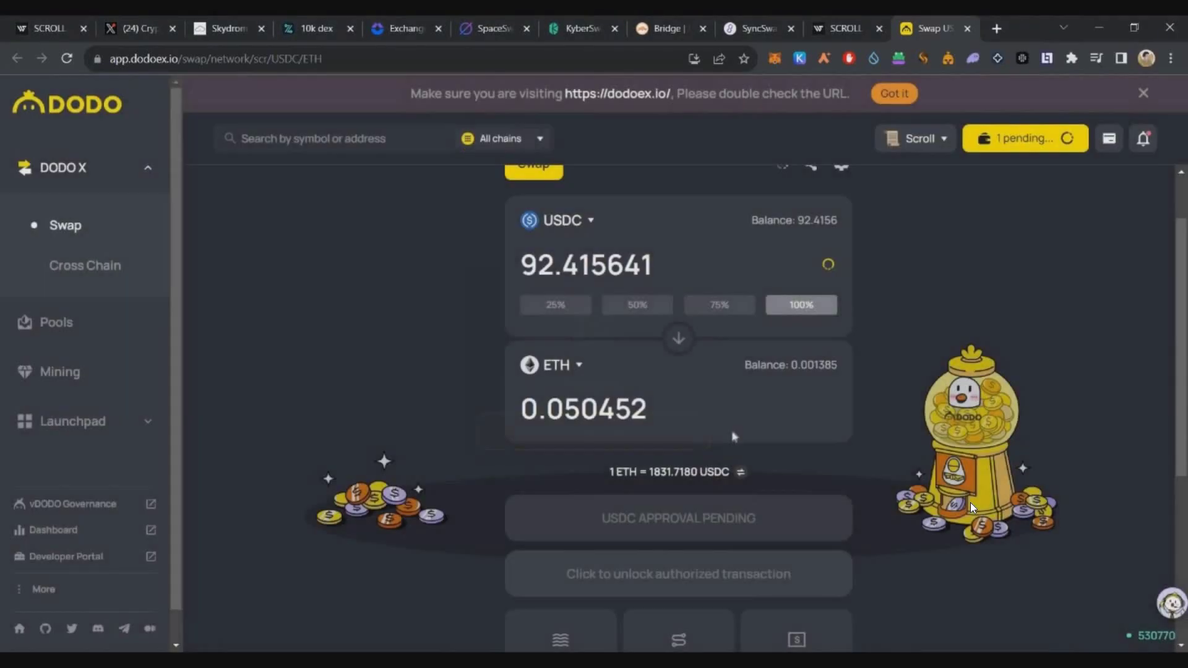
{"action": "left_click", "coordinate": [737, 517]}
{"action": "scroll", "coordinate": [1114, 310], "scroll_direction": "down", "scroll_amount": 2}
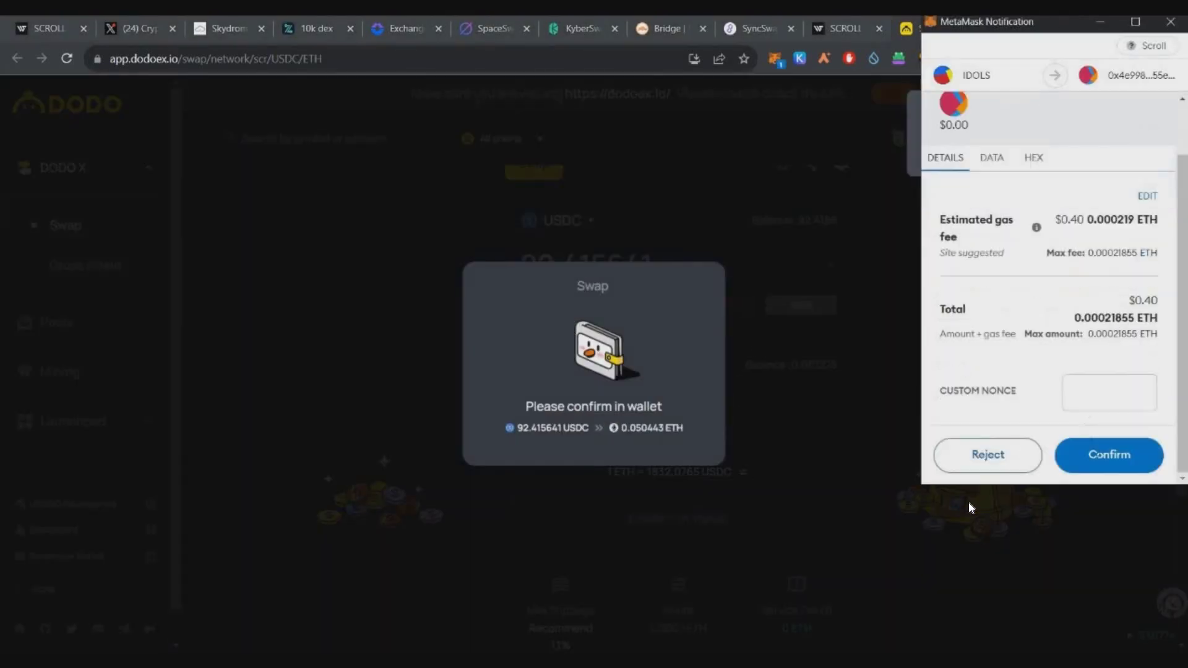
{"action": "left_click", "coordinate": [1105, 454]}
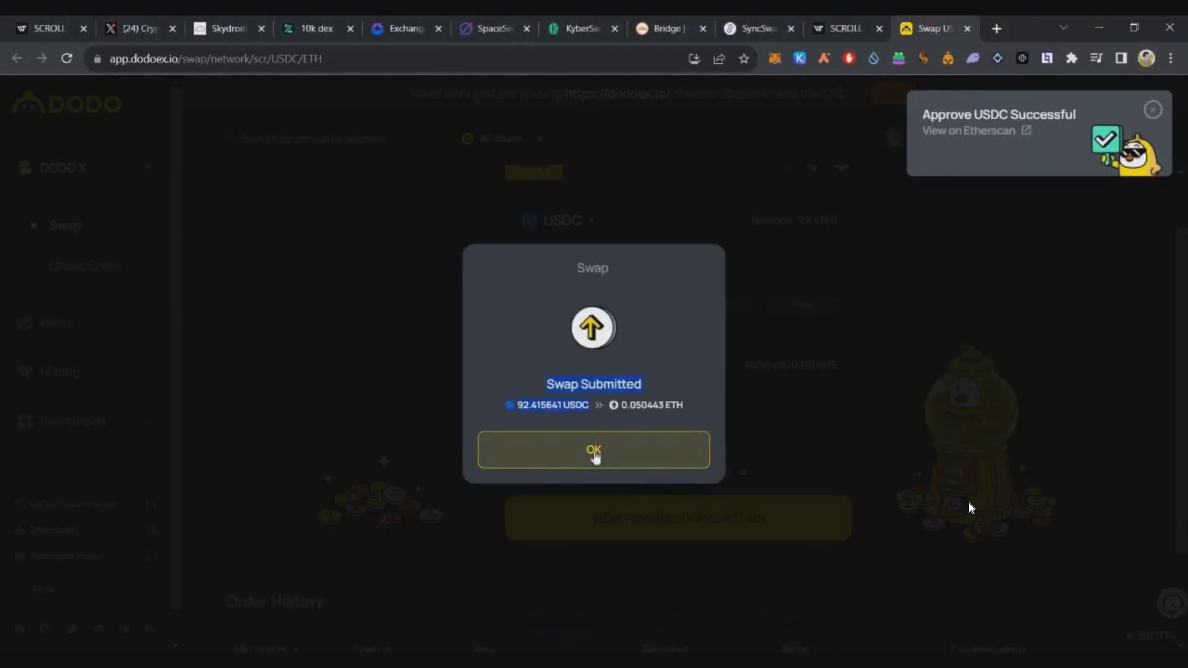
{"action": "left_click", "coordinate": [594, 451]}
Check the wallet's new 0.0514 ETH balance in MetaMask.
{"action": "left_click", "coordinate": [773, 58]}
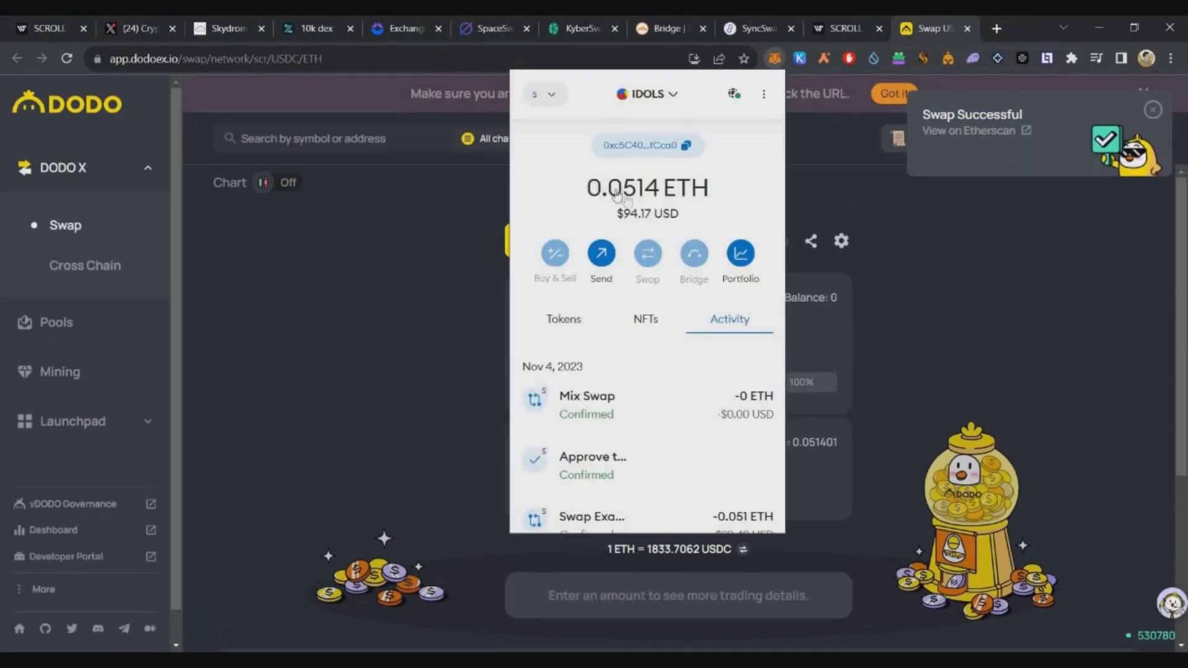
{"action": "left_click_drag", "start_coordinate": [586, 187], "coordinate": [670, 215]}
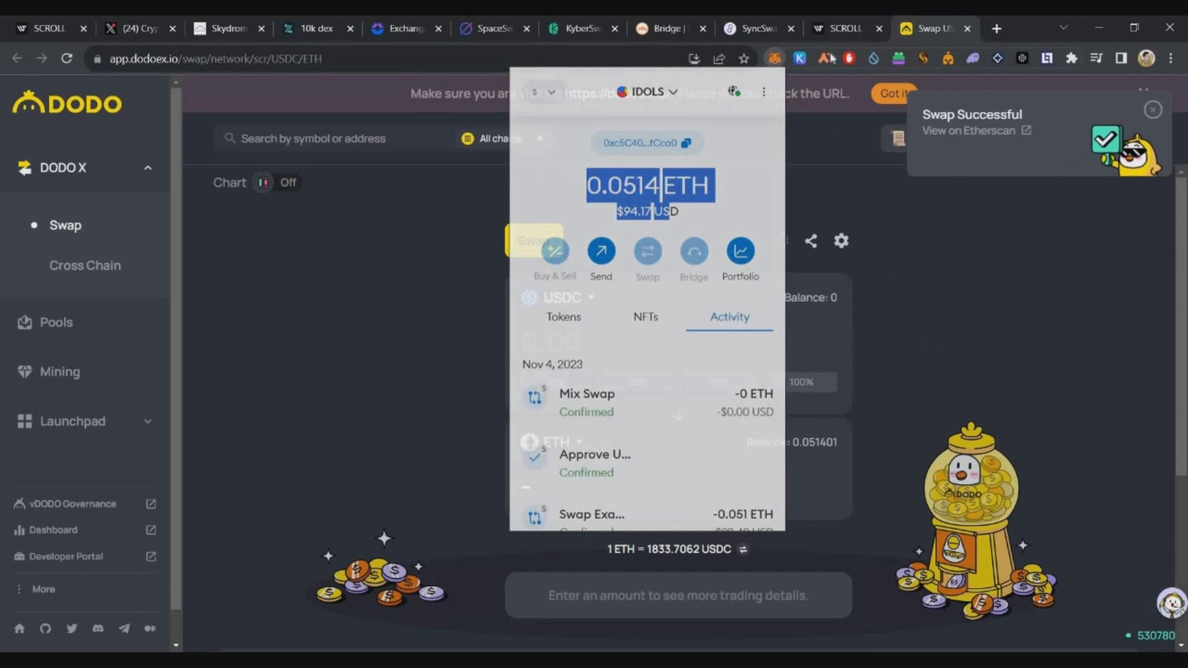
{"action": "left_click", "coordinate": [846, 269]}
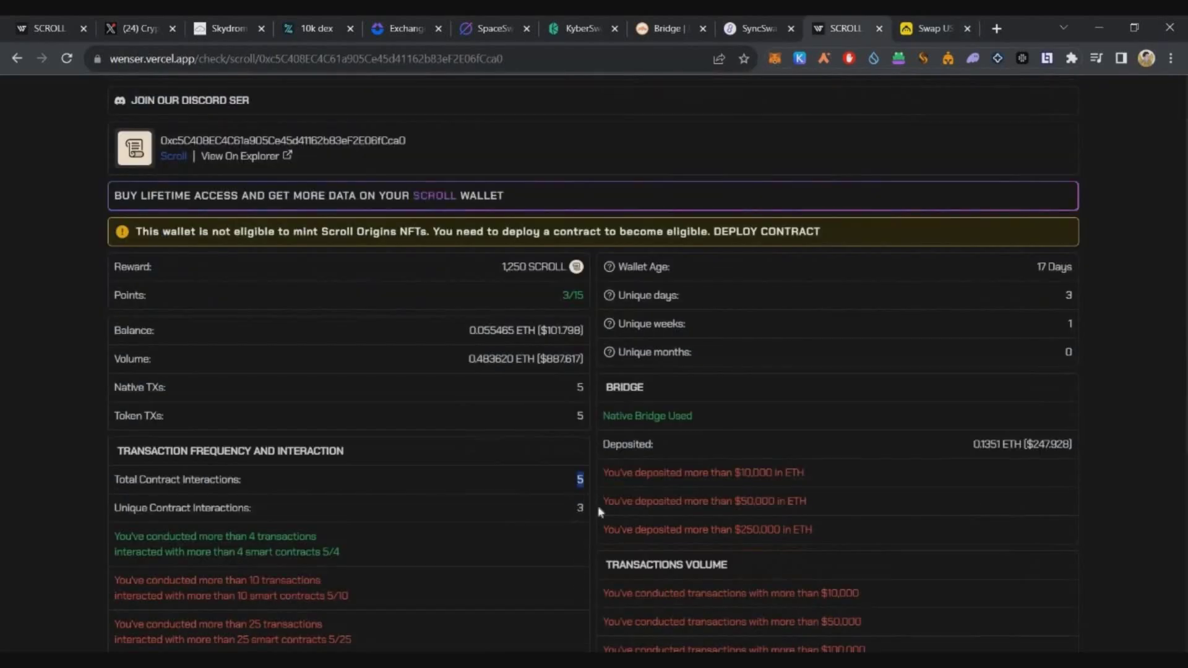
Reload the wallet checker and highlight the updated dollar volume and unique contract interactions count.
{"action": "key", "text": "F5"}
{"action": "left_click_drag", "start_coordinate": [527, 359], "coordinate": [574, 359]}
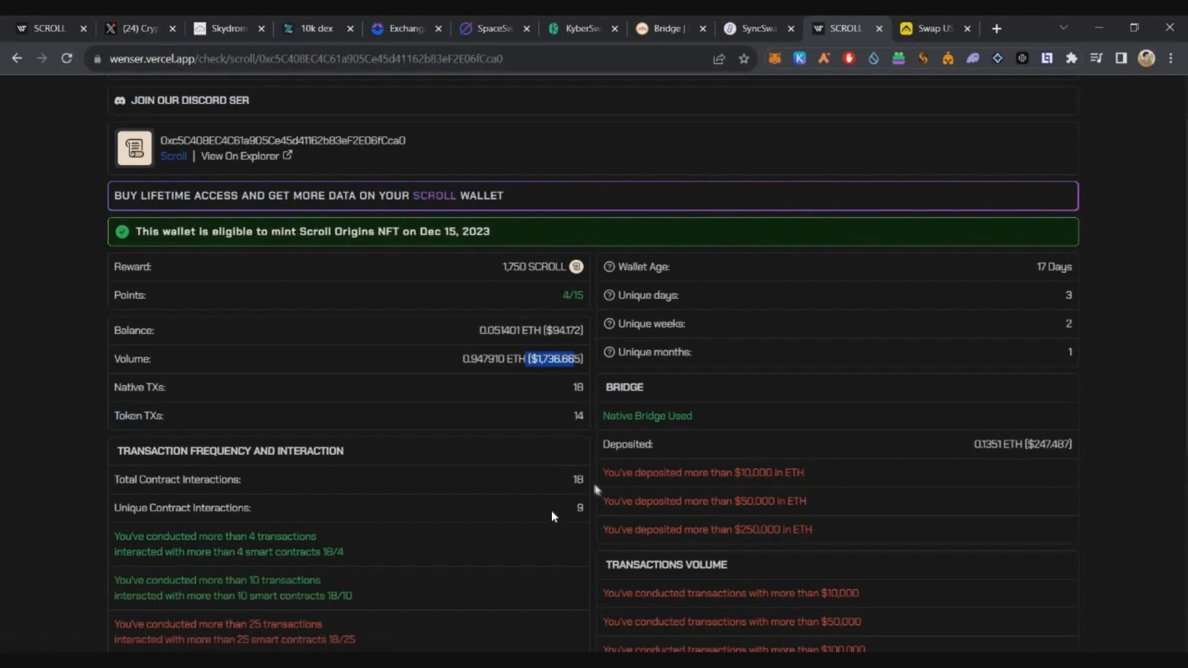
{"action": "left_click_drag", "start_coordinate": [572, 498], "coordinate": [587, 509]}
{"action": "left_click", "coordinate": [586, 518]}
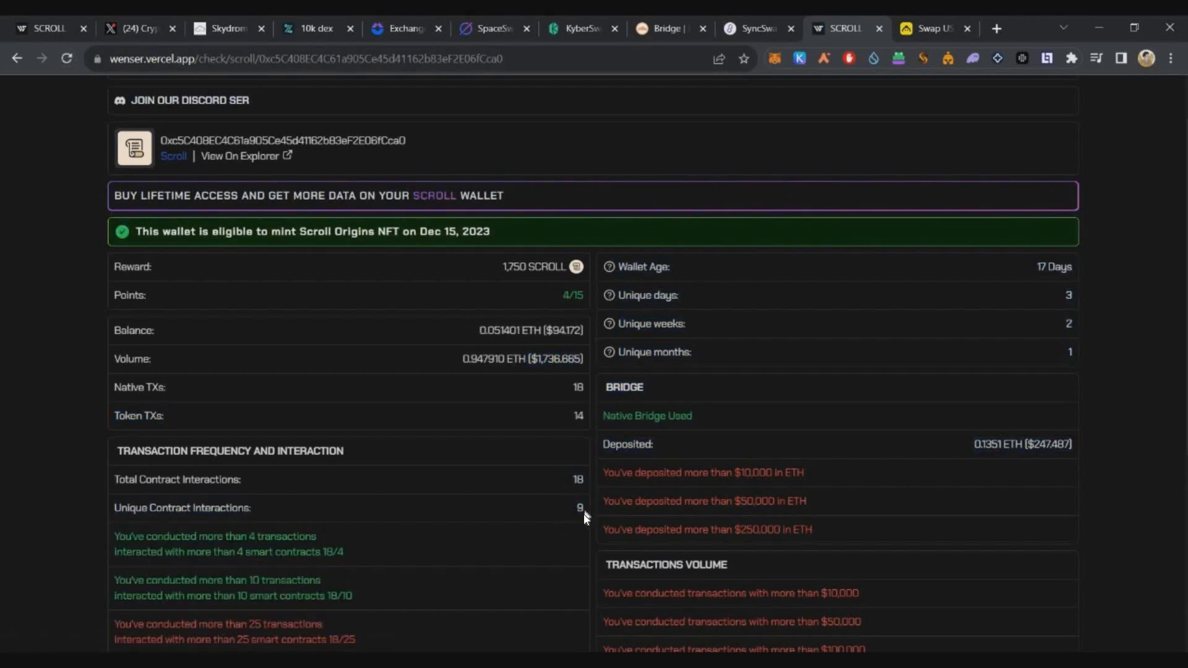
{"action": "left_click", "coordinate": [586, 401]}
{"action": "left_click_drag", "start_coordinate": [576, 359], "coordinate": [527, 359]}
{"action": "left_click", "coordinate": [584, 400]}
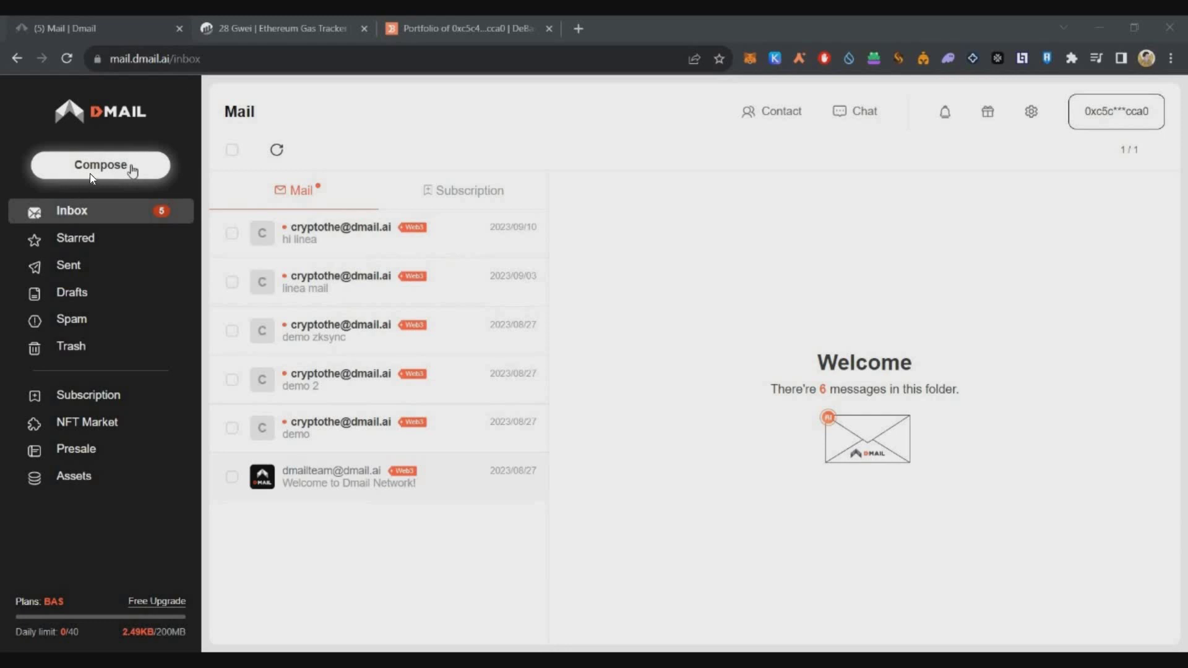
Start a new Dmail message addressed to the wallet's own default mail address.
{"action": "left_click", "coordinate": [132, 167]}
{"action": "left_click", "coordinate": [1116, 112]}
{"action": "left_click", "coordinate": [1126, 222]}
{"action": "right_click", "coordinate": [334, 194]}
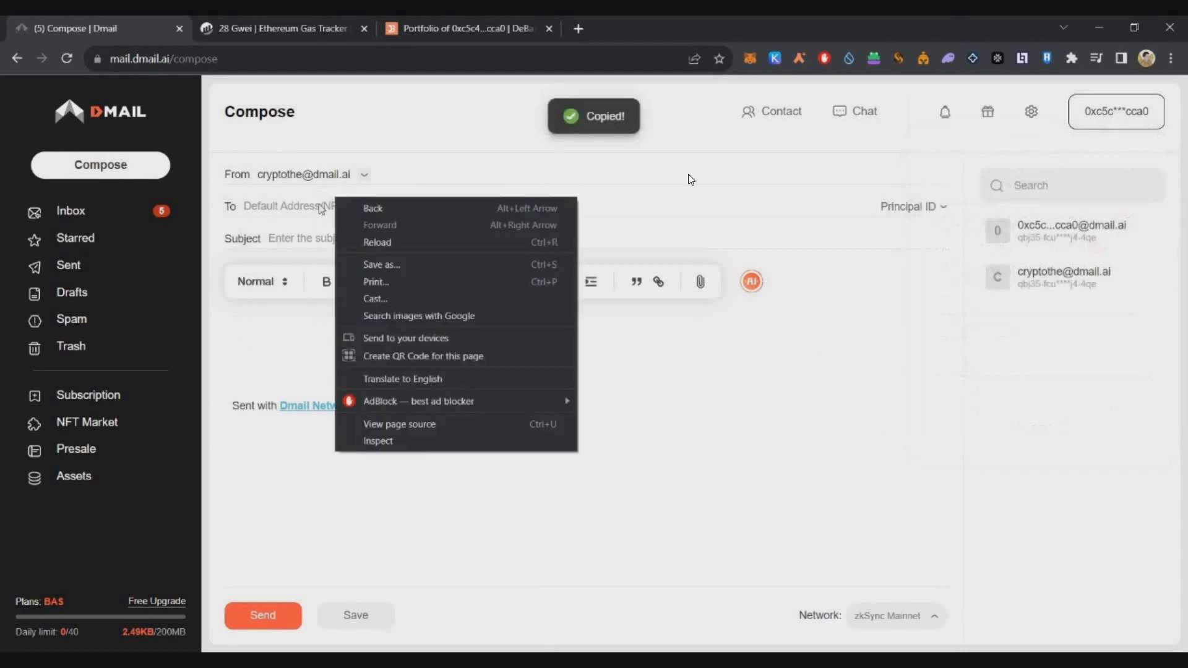
{"action": "right_click", "coordinate": [321, 205]}
{"action": "right_click", "coordinate": [256, 204]}
{"action": "left_click", "coordinate": [291, 308]}
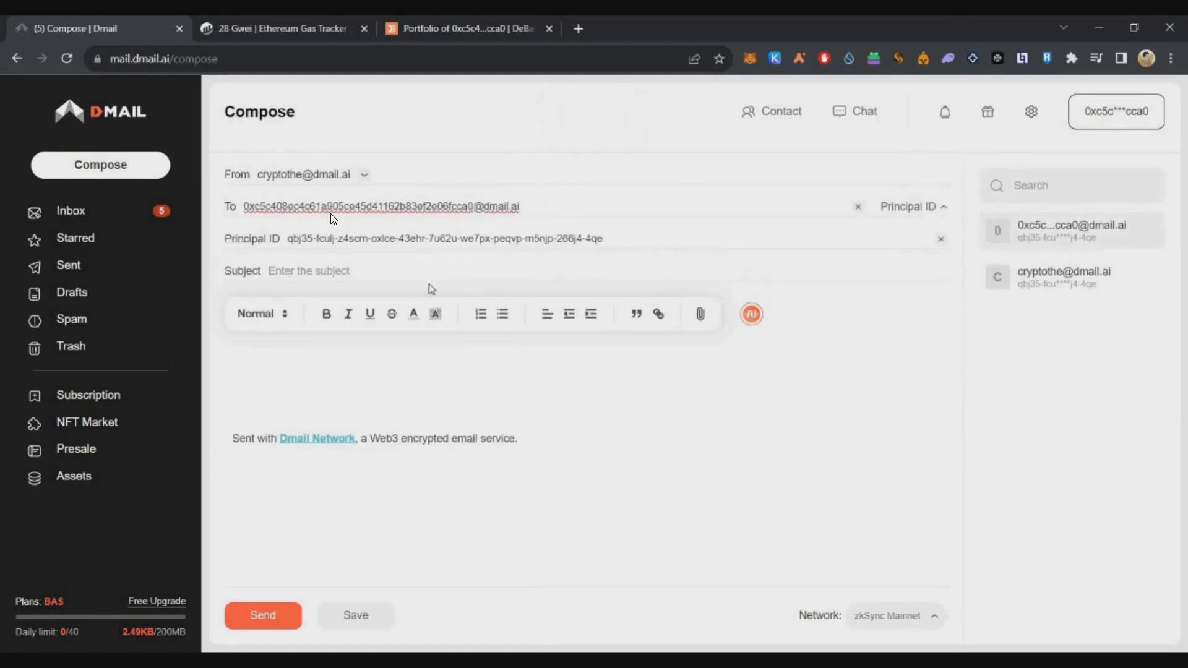
Send it with subject 'Scroll' and body 'Hi' over Scroll, noting the 28 gwei gas price.
{"action": "left_click", "coordinate": [325, 269]}
{"action": "type", "text": "Scroll"}
{"action": "key", "text": "Tab"}
{"action": "type", "text": "Hi"}
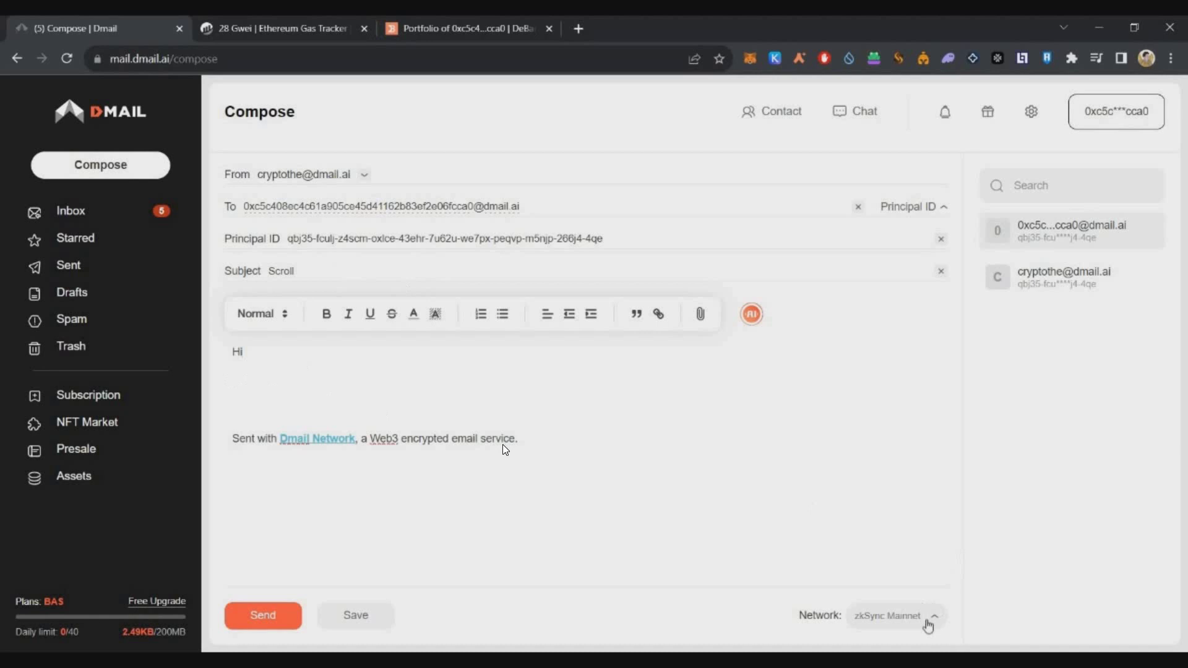
{"action": "left_click", "coordinate": [925, 617]}
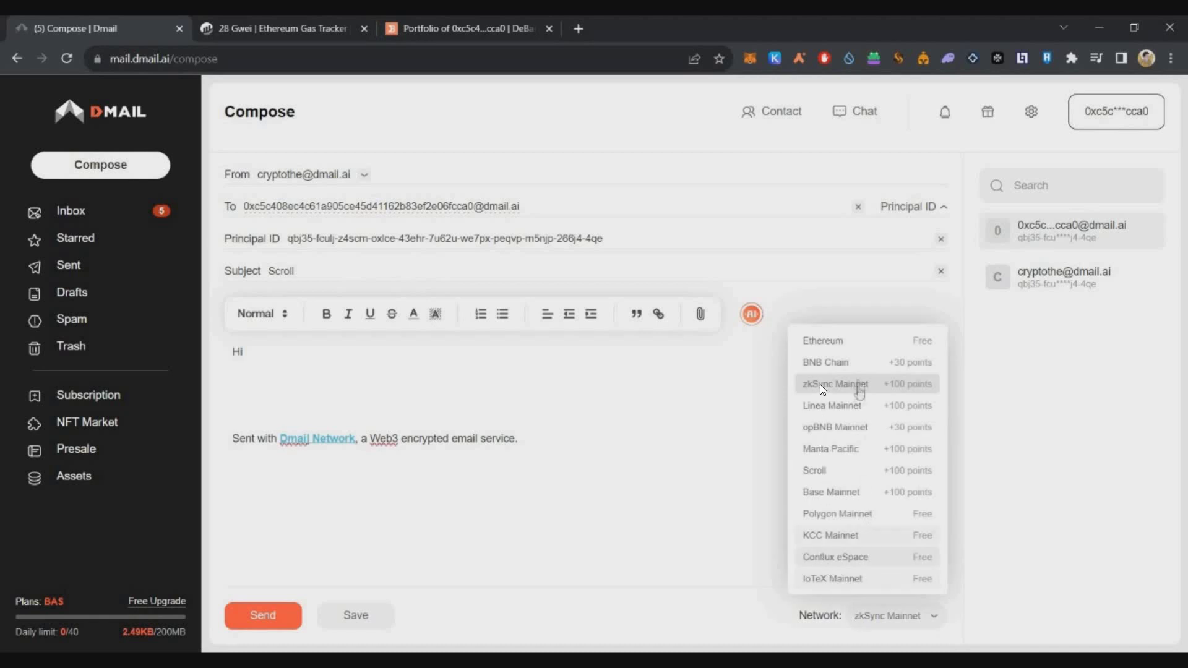
{"action": "left_click", "coordinate": [831, 470]}
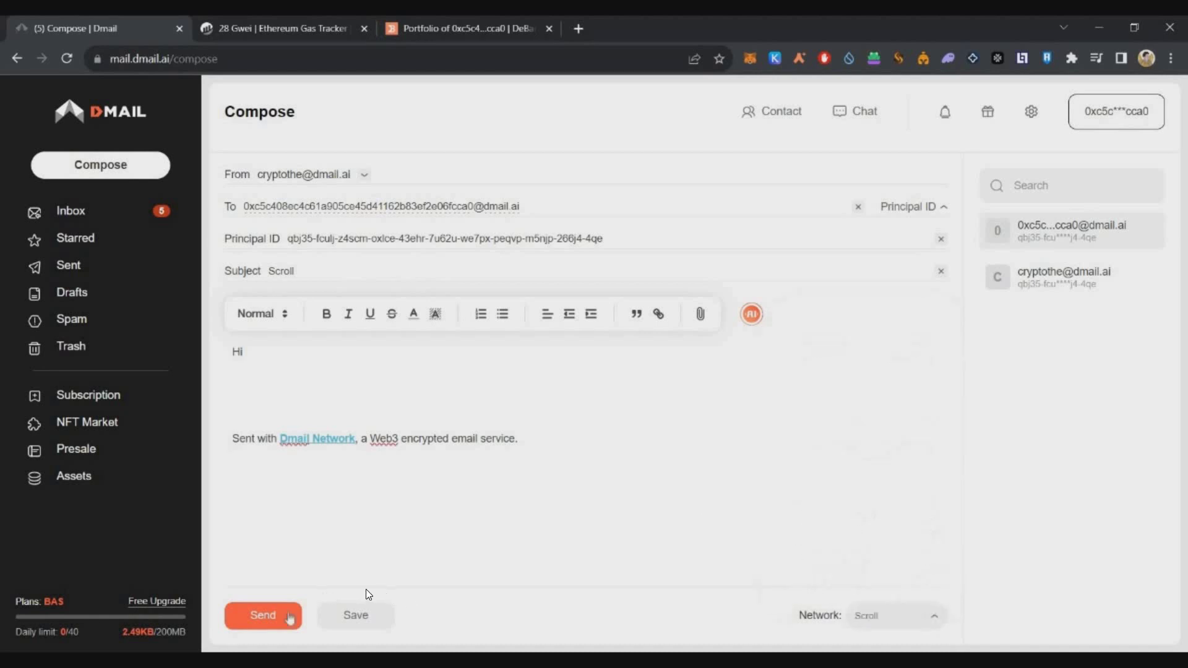
{"action": "left_click", "coordinate": [272, 615]}
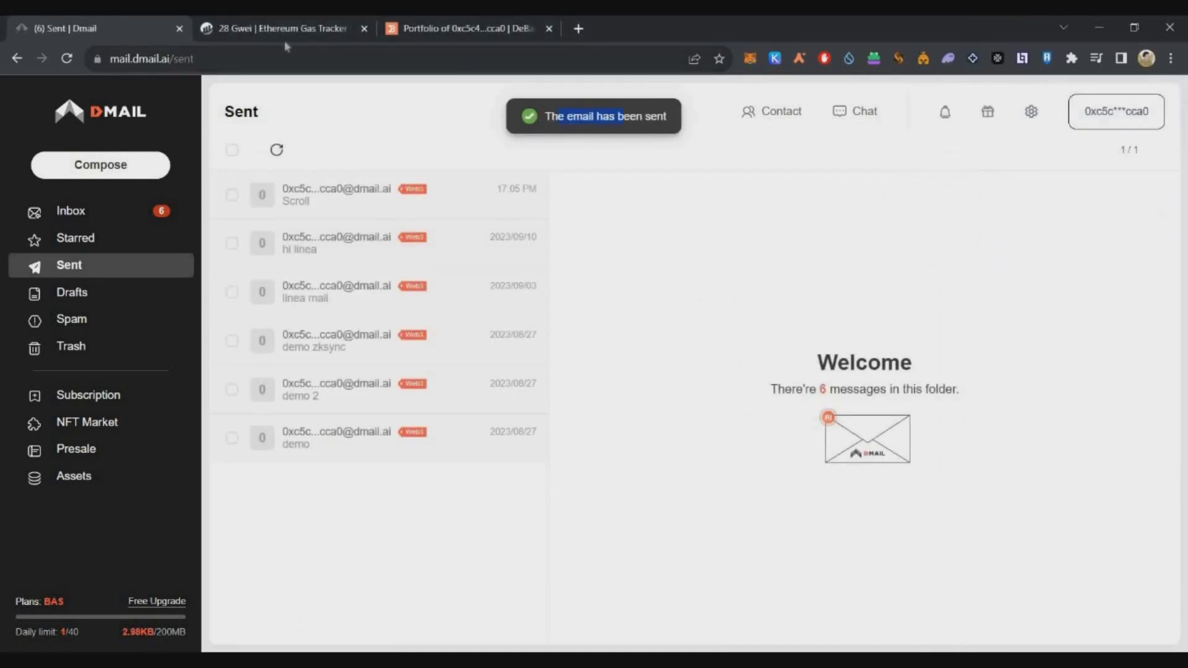
{"action": "left_click", "coordinate": [284, 40]}
{"action": "left_click_drag", "start_coordinate": [424, 350], "coordinate": [491, 352]}
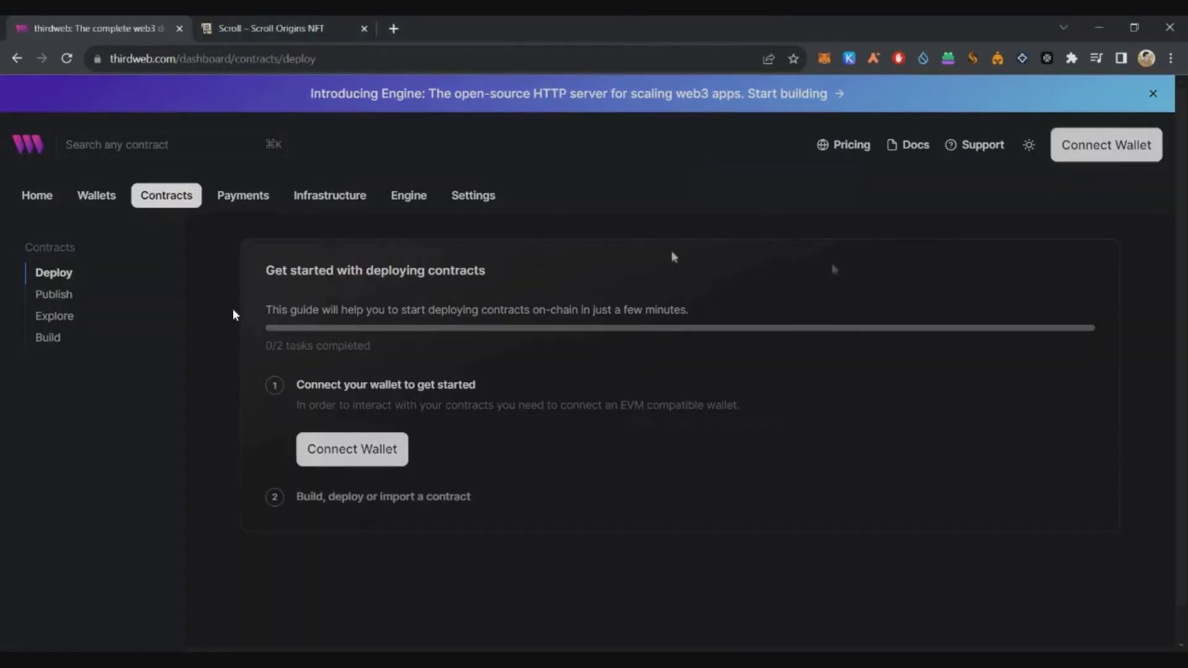
Connect MetaMask to thirdweb, sign in, and verify the account email, skipping payment setup.
{"action": "left_click", "coordinate": [352, 449]}
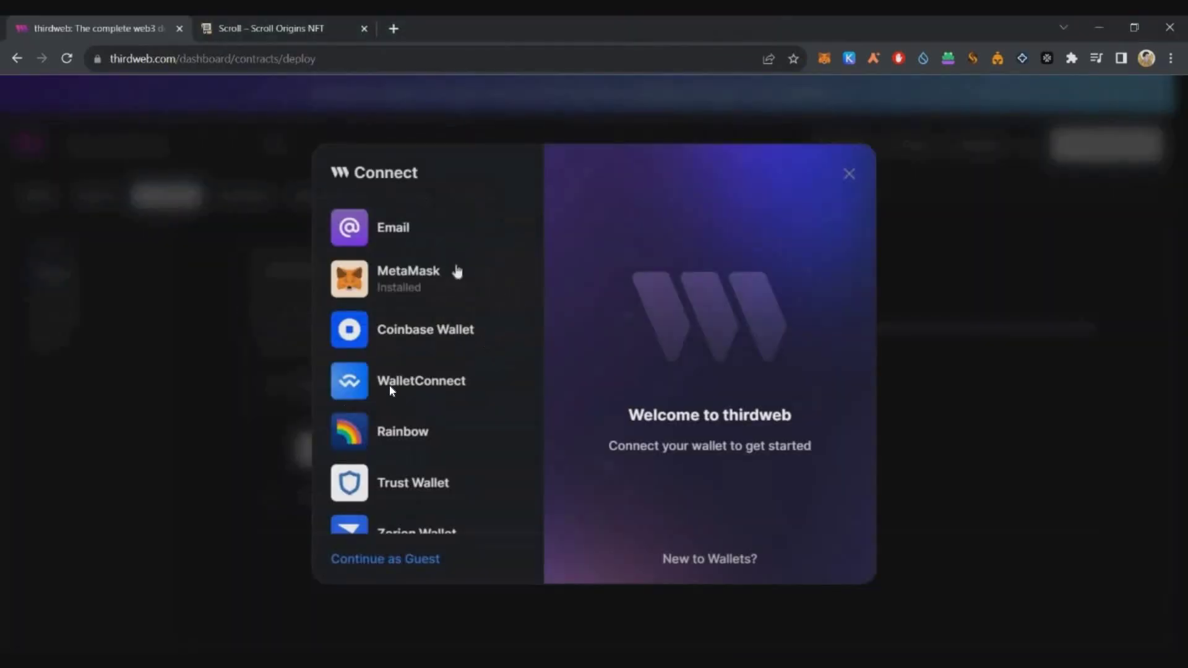
{"action": "left_click", "coordinate": [457, 271]}
{"action": "left_click", "coordinate": [847, 175]}
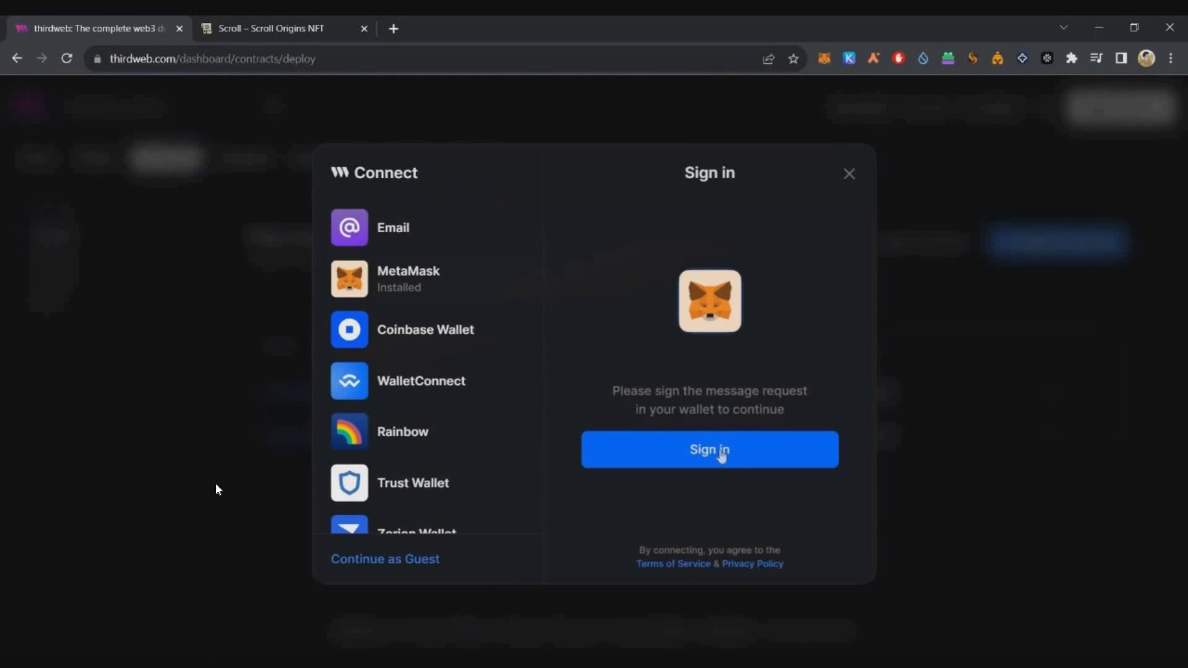
{"action": "left_click", "coordinate": [719, 450]}
{"action": "left_click", "coordinate": [1119, 454]}
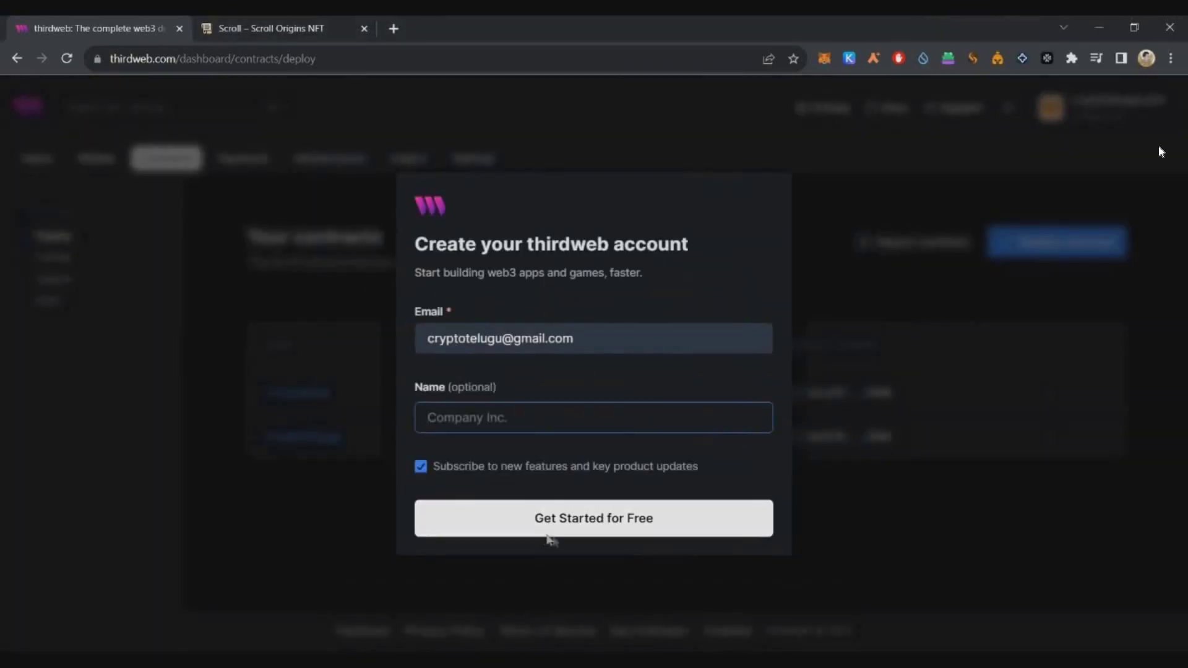
{"action": "left_click", "coordinate": [547, 532]}
{"action": "key", "text": "ctrl+v"}
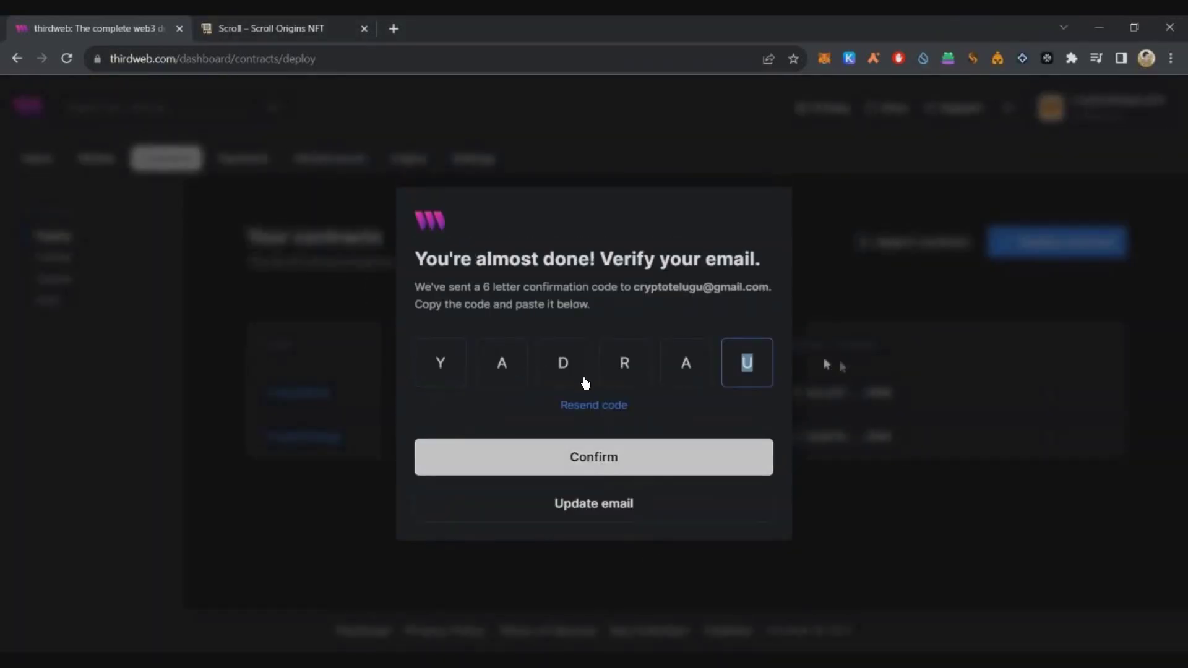
{"action": "key", "text": "Return"}
{"action": "left_click", "coordinate": [607, 624]}
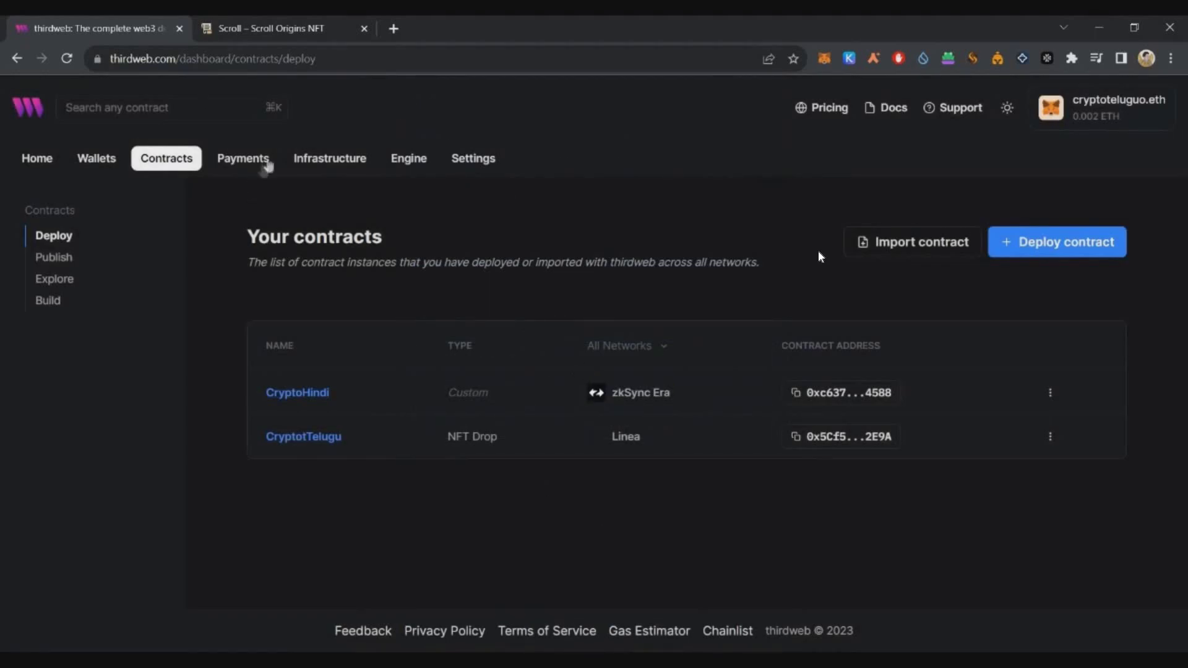
Start an NFT Drop deployment named CryptoTelugu, symbol CTHE, description 'Official CTHE'.
{"action": "left_click", "coordinate": [1093, 231]}
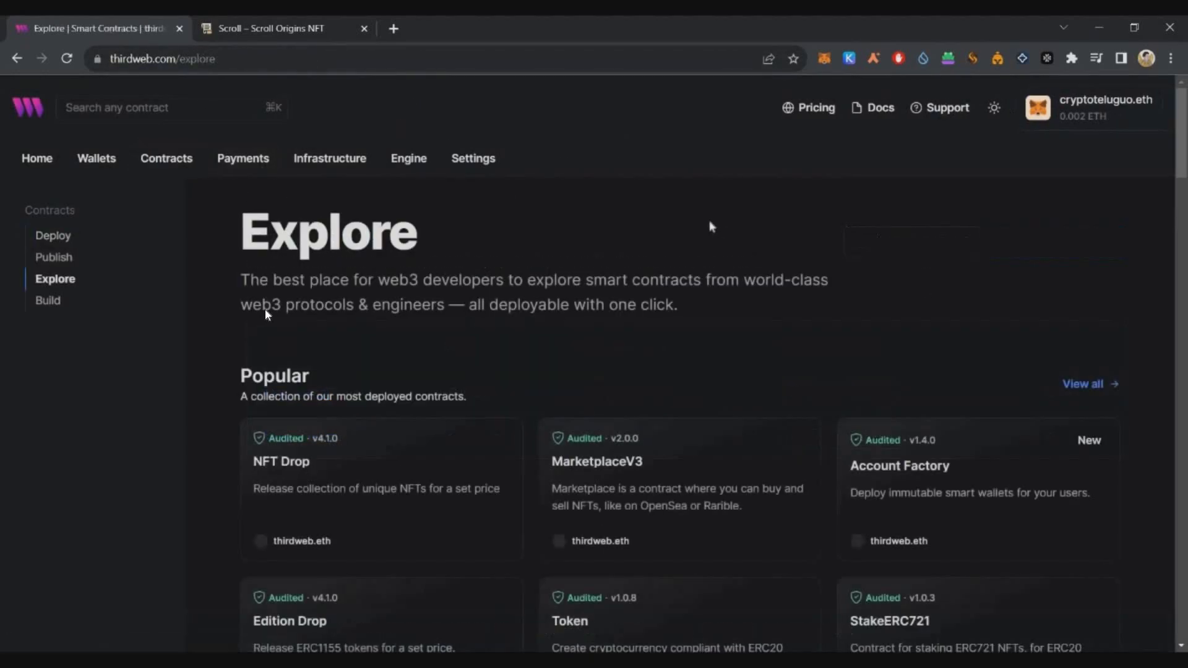
{"action": "scroll", "coordinate": [267, 314], "scroll_direction": "down", "scroll_amount": 1}
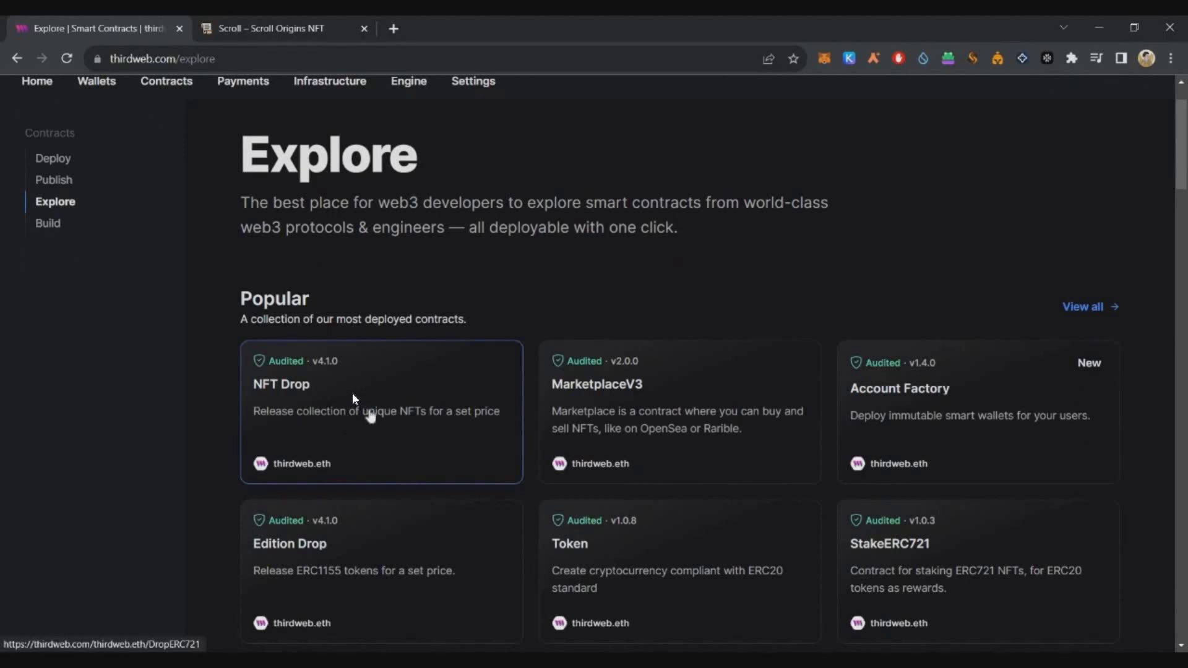
{"action": "left_click", "coordinate": [351, 392]}
{"action": "left_click", "coordinate": [970, 241]}
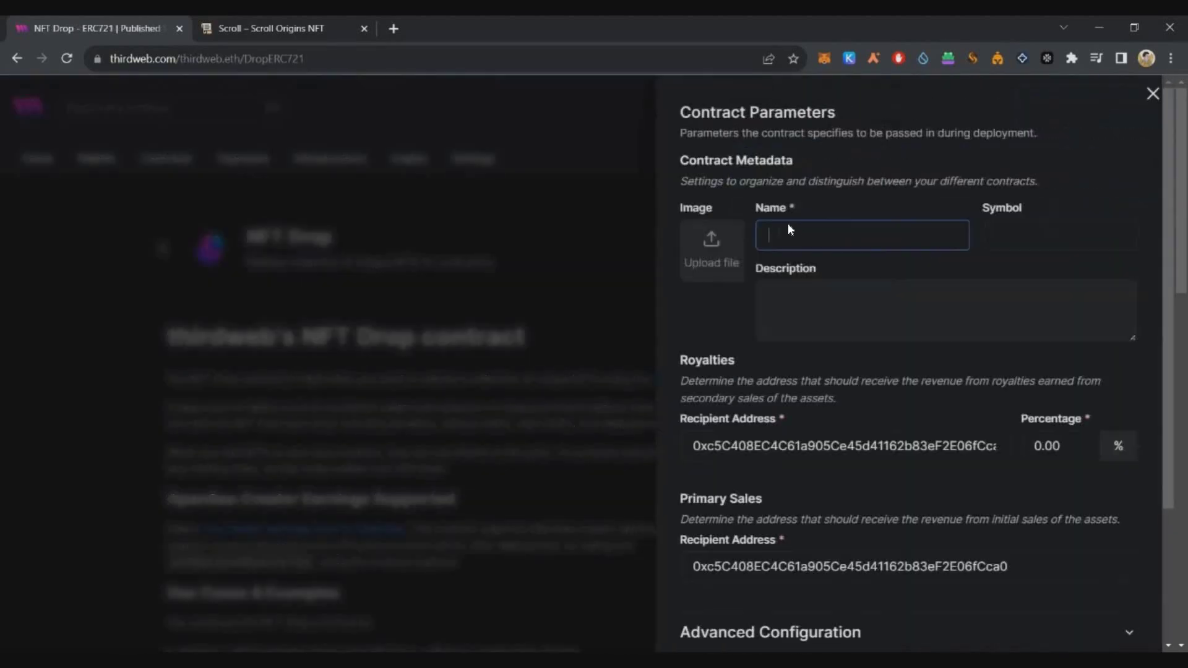
{"action": "type", "text": "CryptoTelugu"}
{"action": "key", "text": "Tab"}
{"action": "type", "text": "CTHE"}
{"action": "key", "text": "Tab"}
{"action": "type", "text": "Official CTHE"}
{"action": "scroll", "coordinate": [807, 332], "scroll_direction": "down", "scroll_amount": 3}
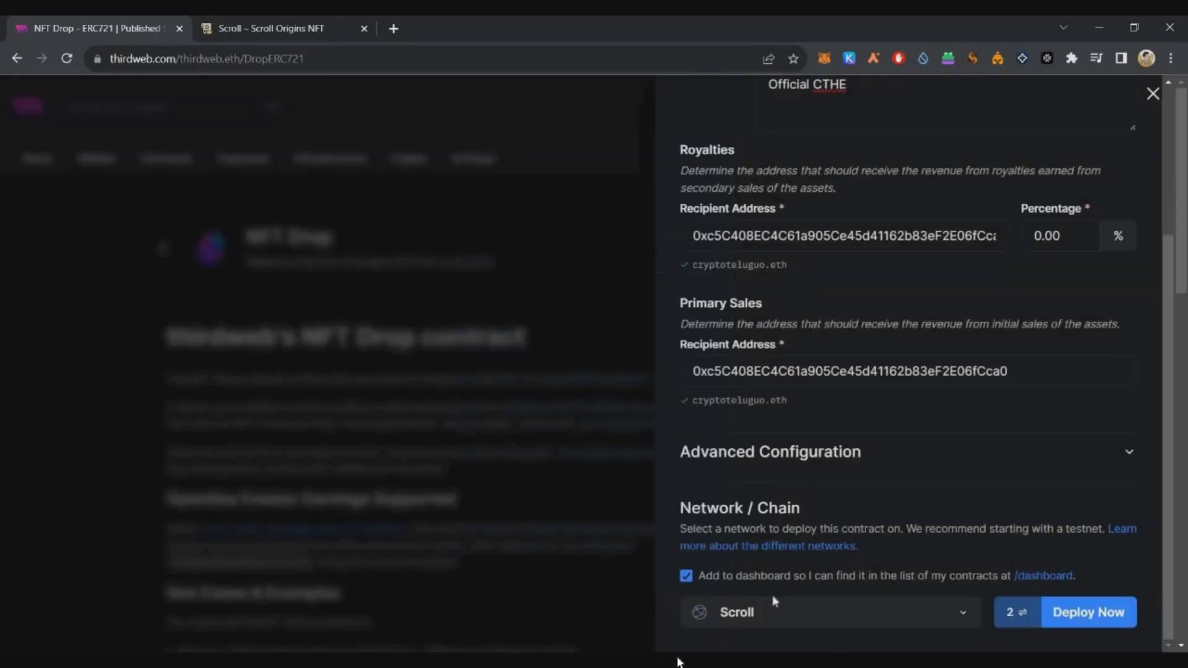
Deploy the contract on Scroll and sign the deployment request in MetaMask.
{"action": "mouse_move", "coordinate": [1055, 604]}
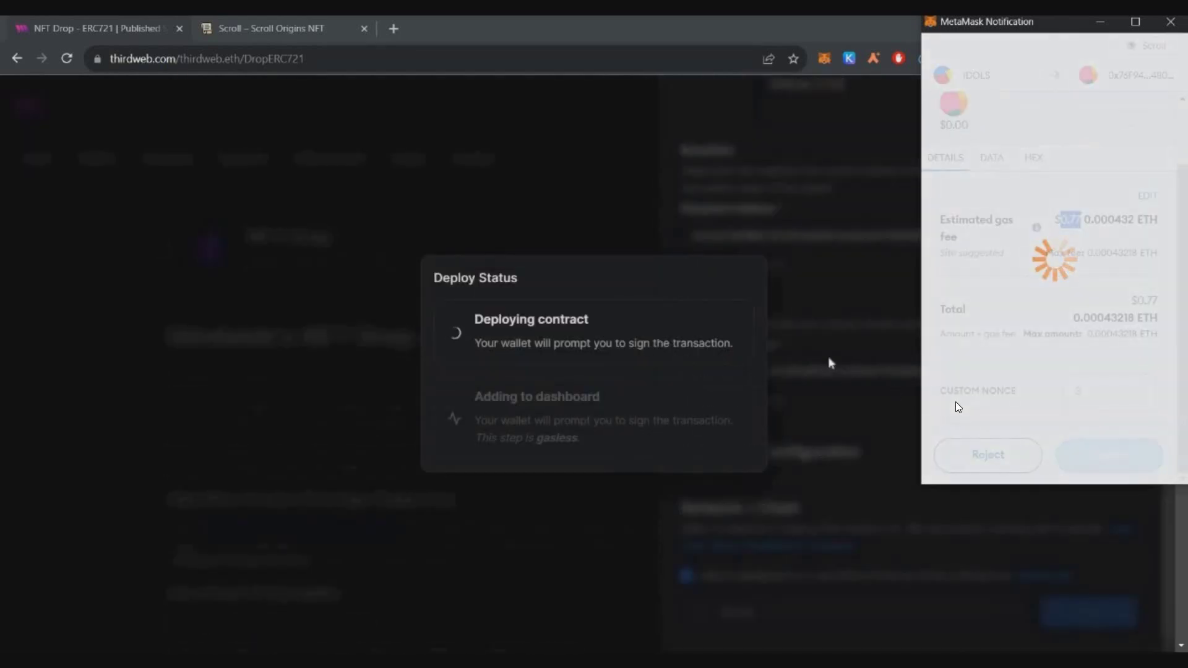
{"action": "left_click", "coordinate": [1144, 424]}
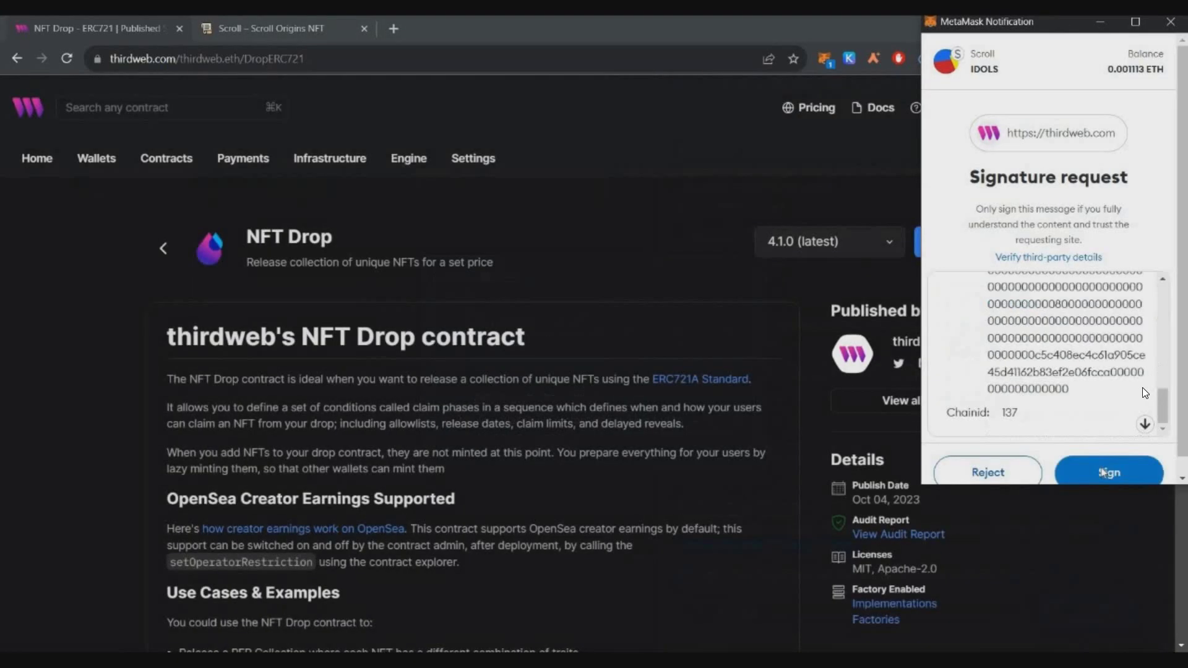
{"action": "left_click", "coordinate": [1091, 470]}
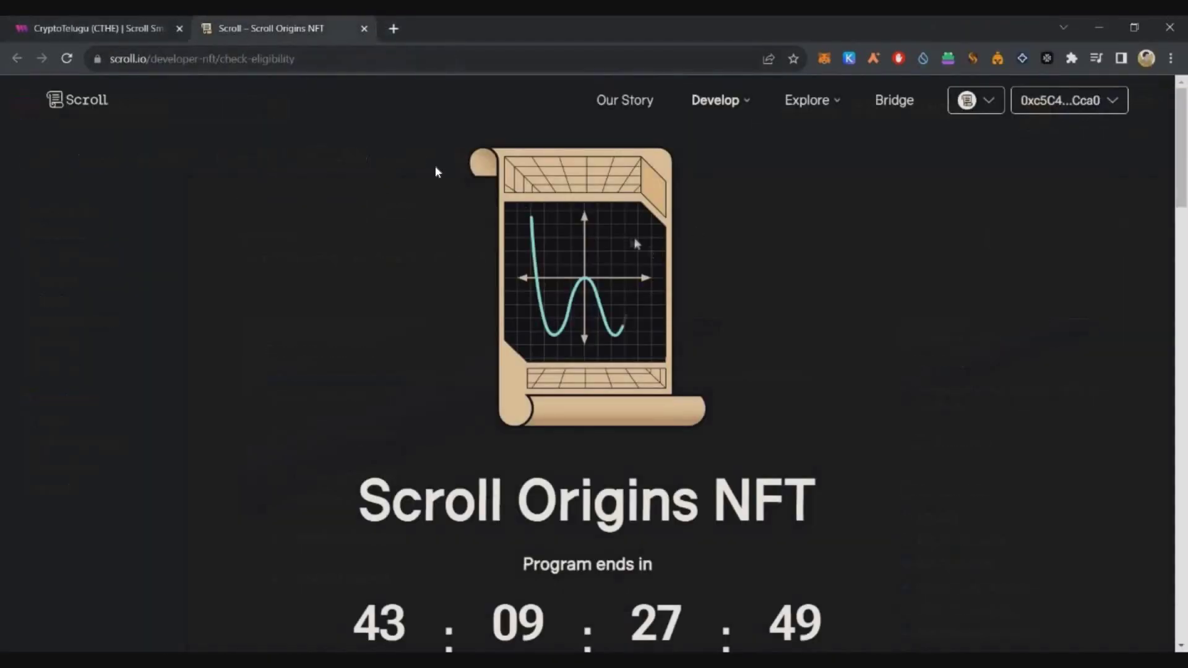
Run the Scroll Origins NFT eligibility check and highlight the eligible-to-mint result.
{"action": "scroll", "coordinate": [435, 171], "scroll_direction": "down", "scroll_amount": 20}
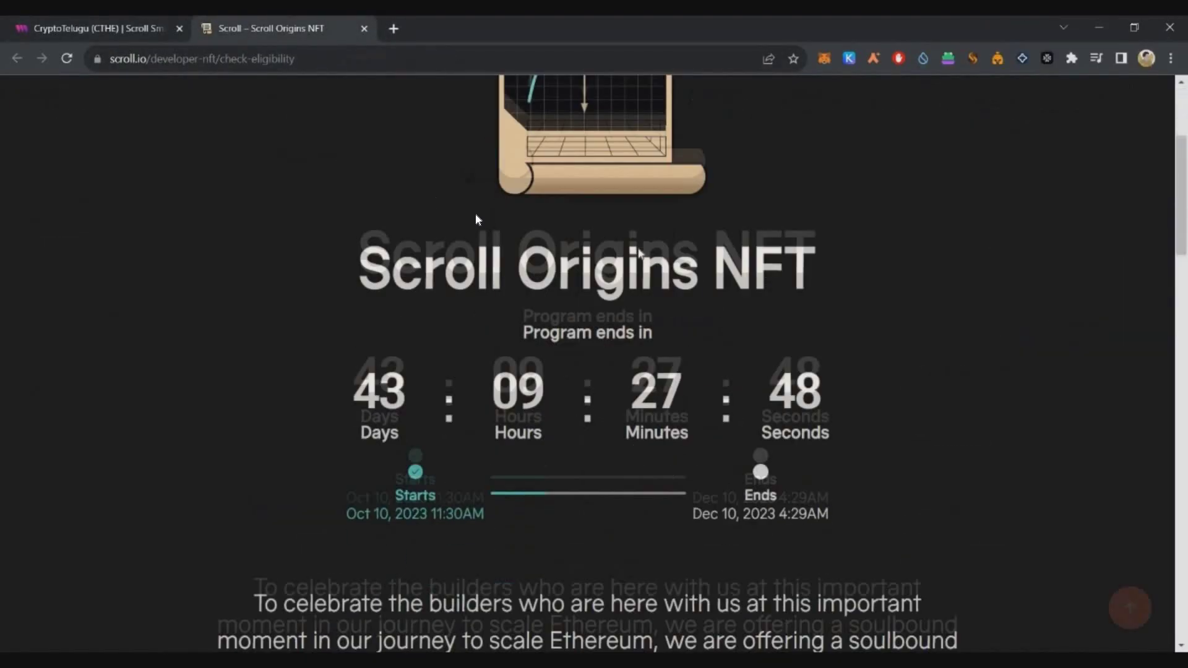
{"action": "scroll", "coordinate": [636, 257], "scroll_direction": "up", "scroll_amount": 4}
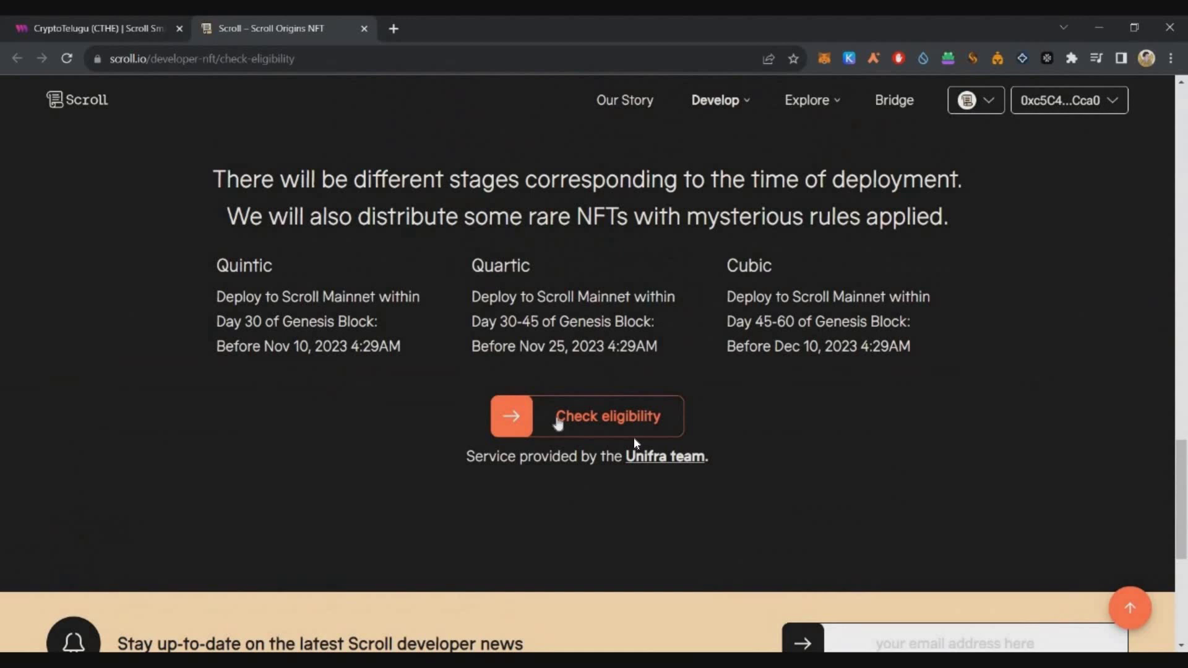
{"action": "left_click", "coordinate": [558, 419]}
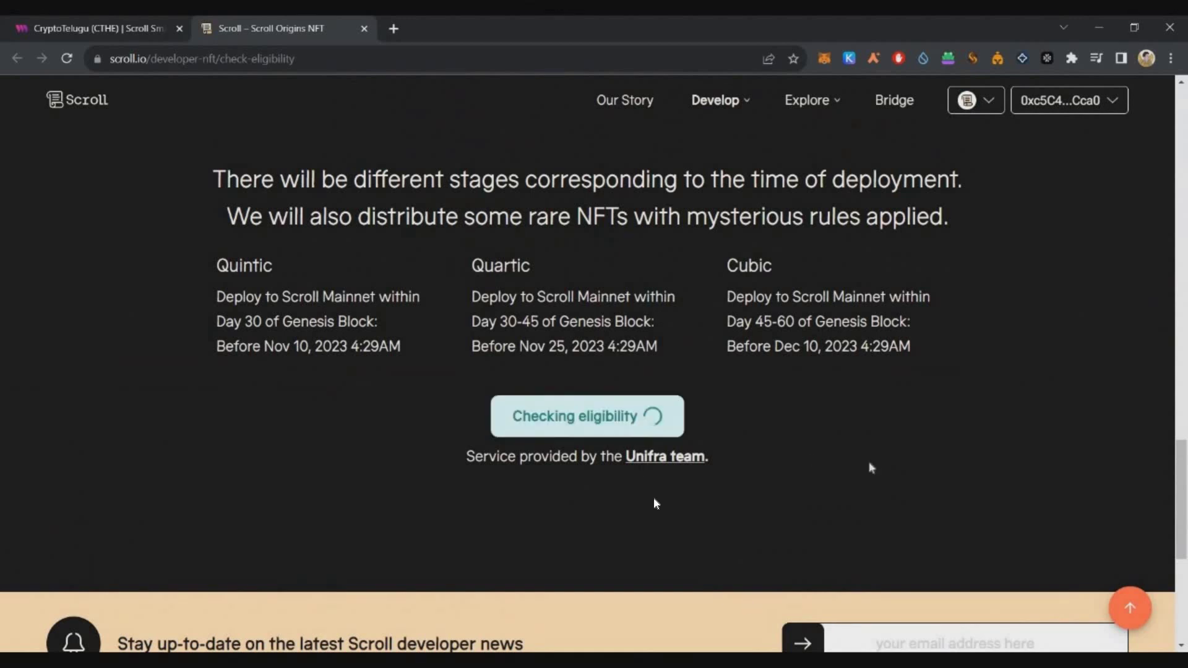
{"action": "left_click_drag", "start_coordinate": [445, 398], "coordinate": [721, 434]}
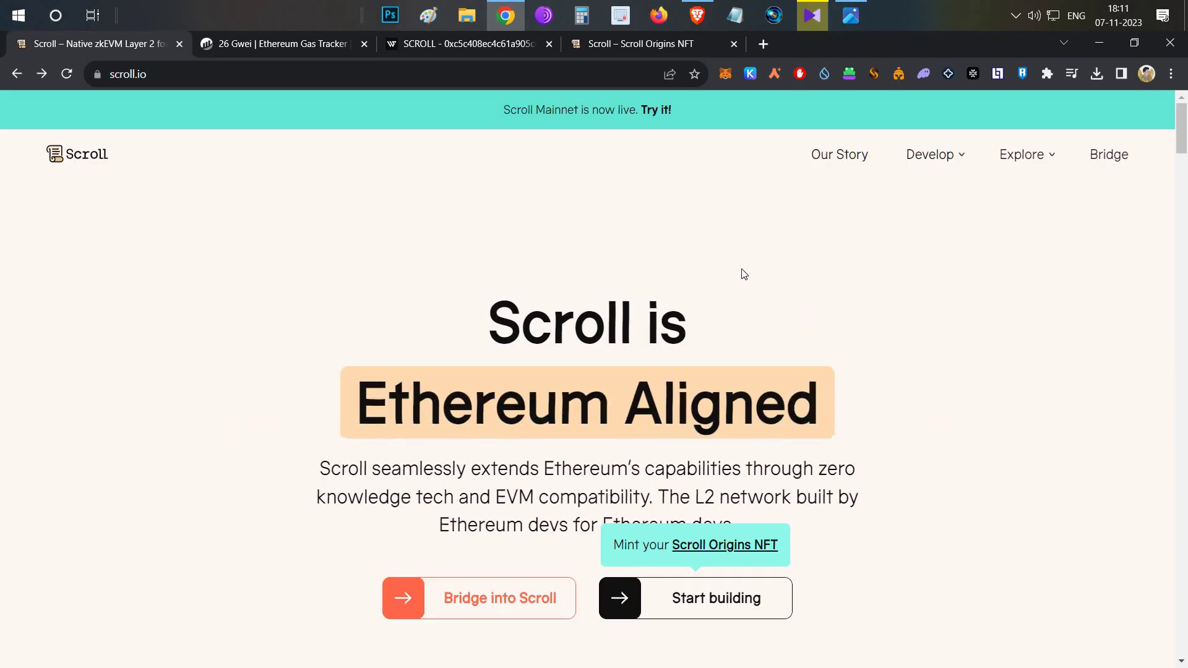
In the wallet checker, highlight the dollar volume and 10 unique contract interactions, then return to Scroll.
{"action": "left_click", "coordinate": [519, 50]}
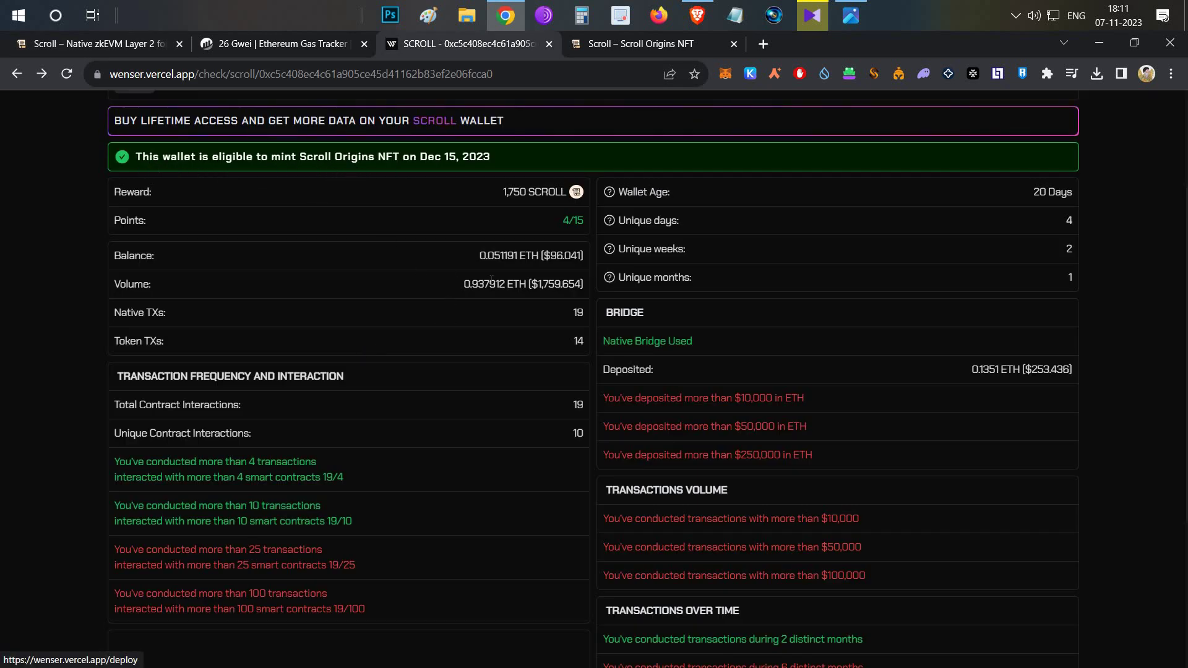
{"action": "left_click_drag", "start_coordinate": [531, 284], "coordinate": [575, 313]}
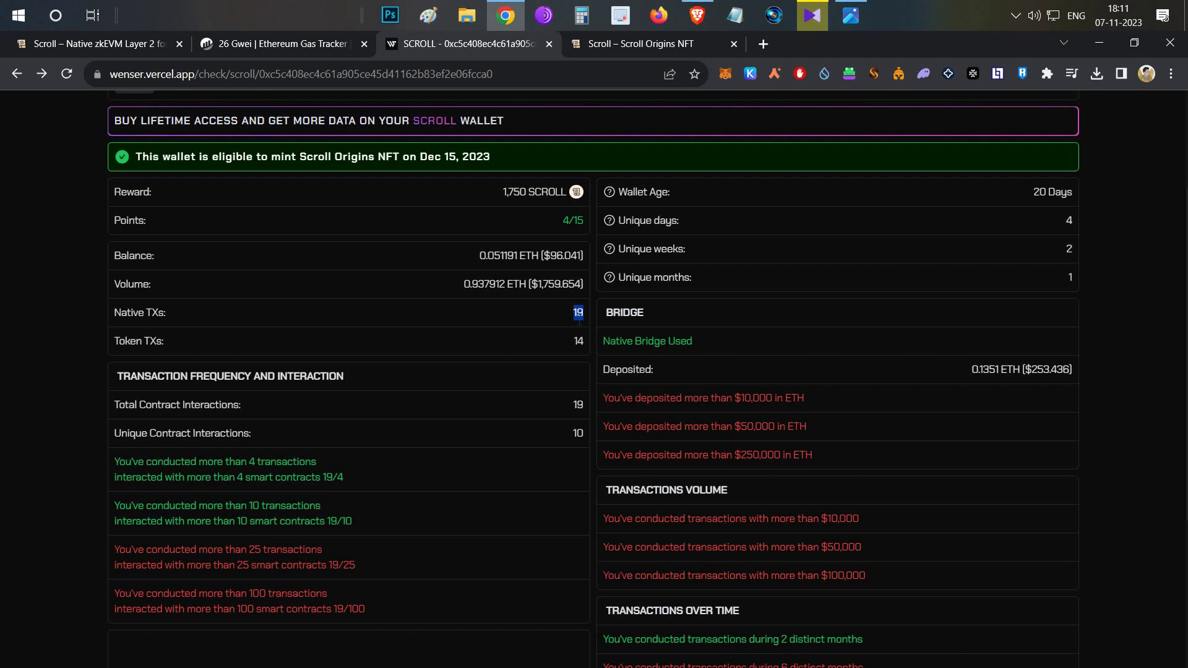
{"action": "double_click", "coordinate": [584, 435]}
{"action": "scroll", "coordinate": [585, 434], "scroll_direction": "up", "scroll_amount": 3}
{"action": "scroll", "coordinate": [585, 434], "scroll_direction": "down", "scroll_amount": 3}
{"action": "scroll", "coordinate": [585, 440], "scroll_direction": "up", "scroll_amount": 1}
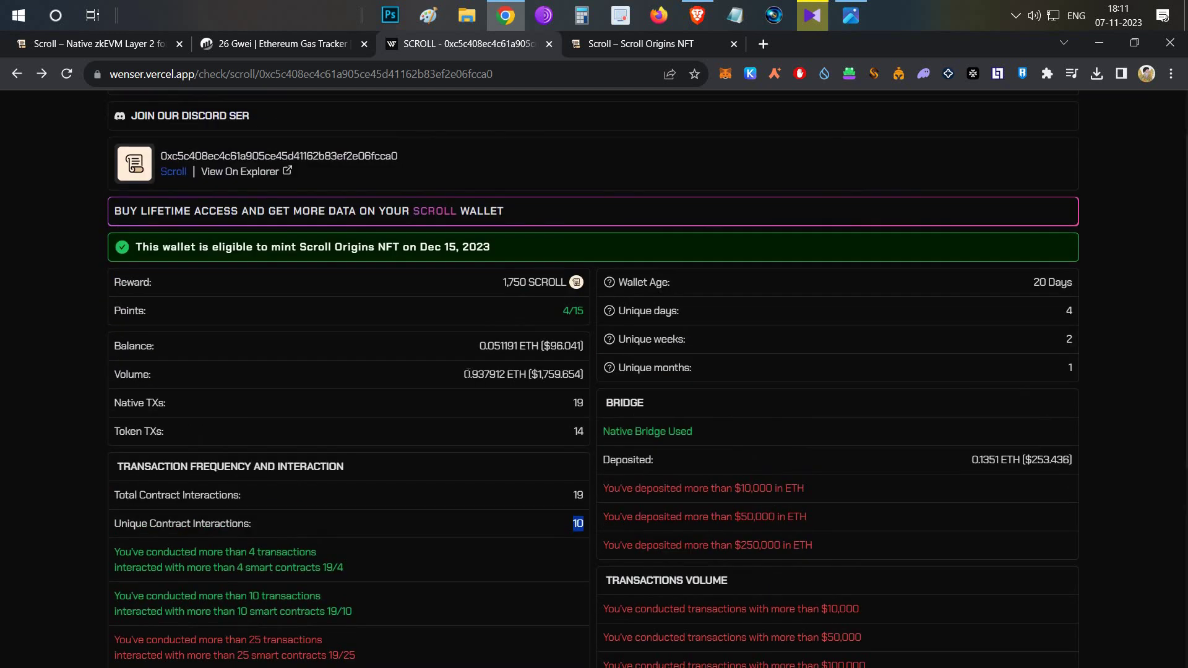
{"action": "left_click", "coordinate": [124, 45]}
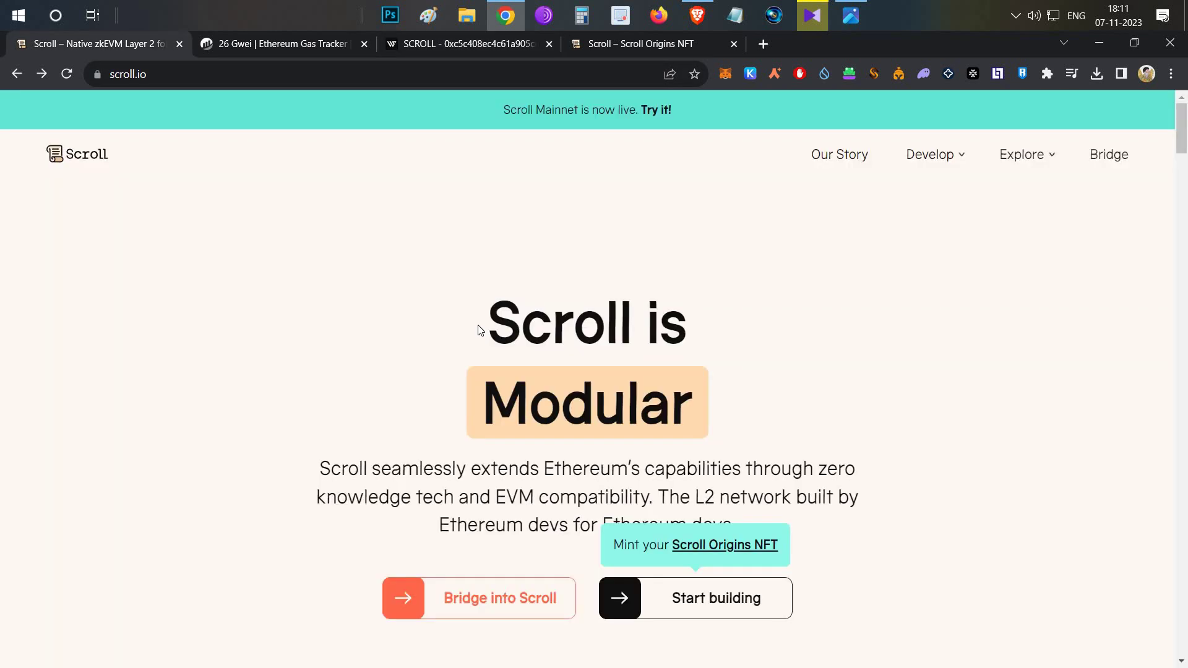
{"action": "left_click", "coordinate": [696, 15]}
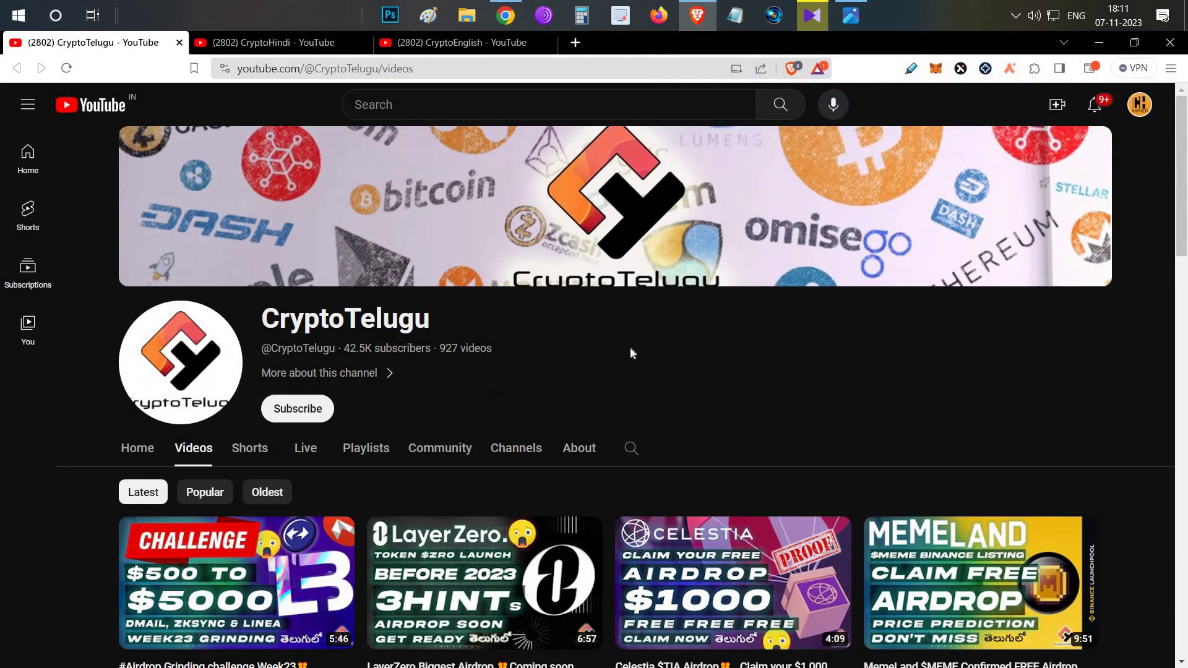